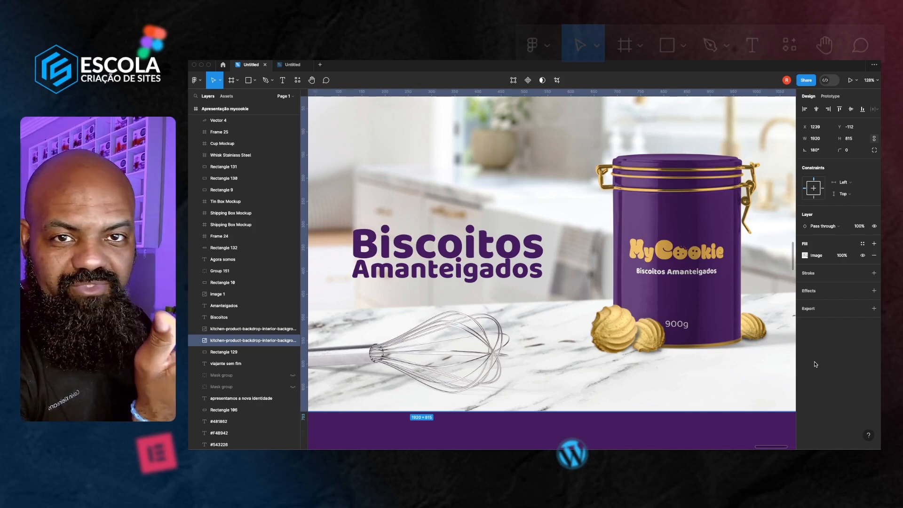
# Scroll through the MyCookie presentation frame to review the product mockups, colour swatches and closing section
pyautogui.scroll(-10, 540, 260)
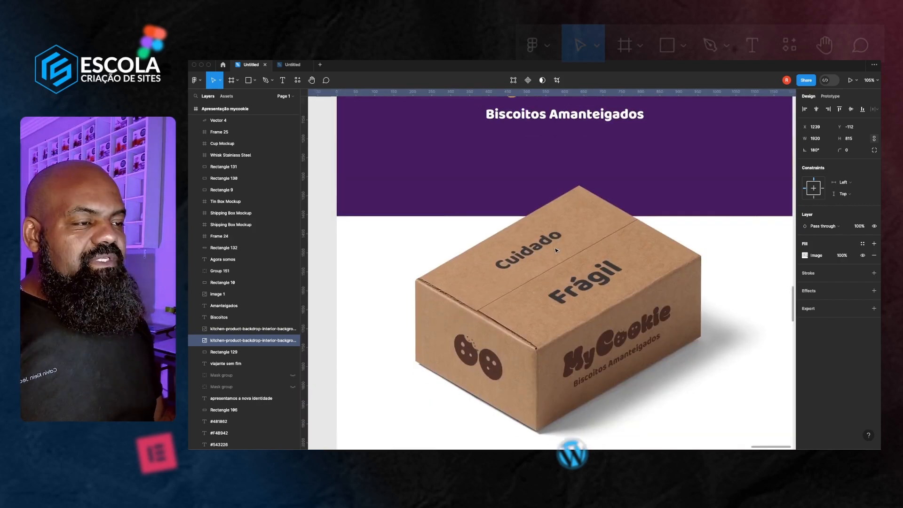
pyautogui.scroll(-3, 547, 260)
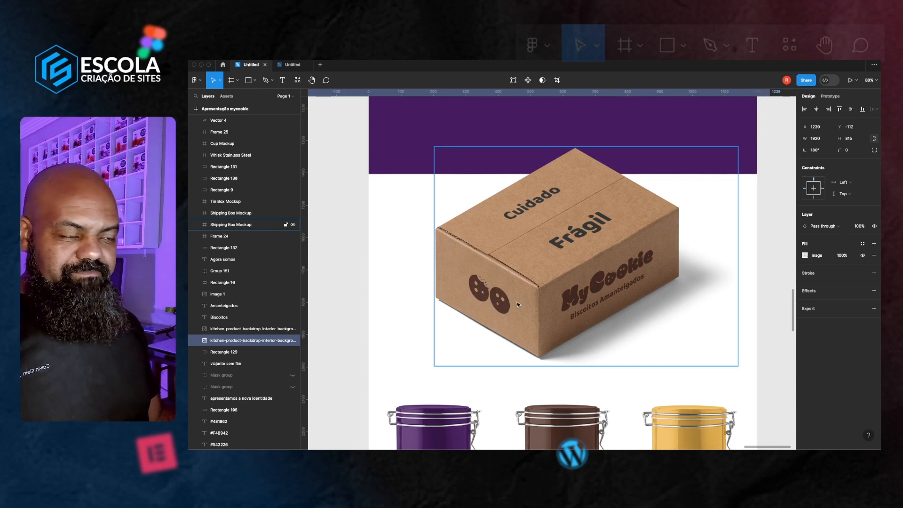
pyautogui.scroll(-7, 518, 305)
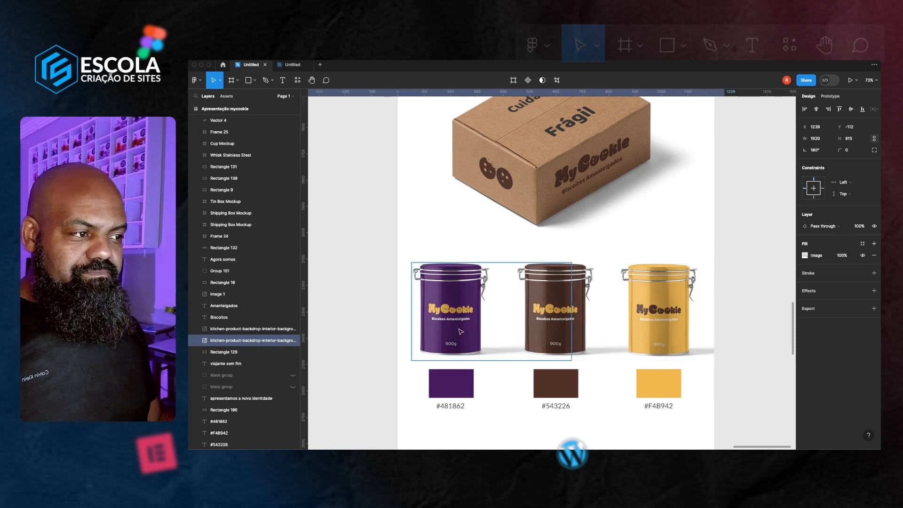
pyautogui.scroll(-5, 461, 336)
pyautogui.scroll(-1, 459, 332)
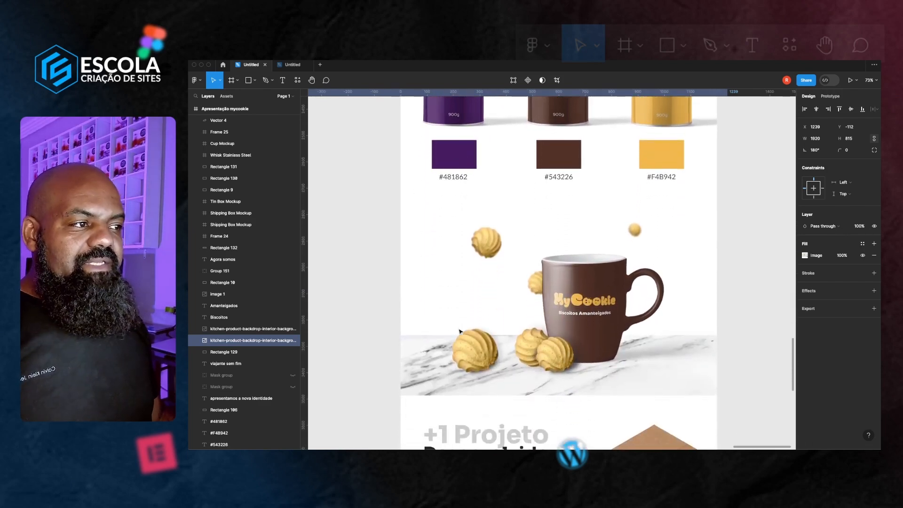
pyautogui.scroll(-3, 484, 352)
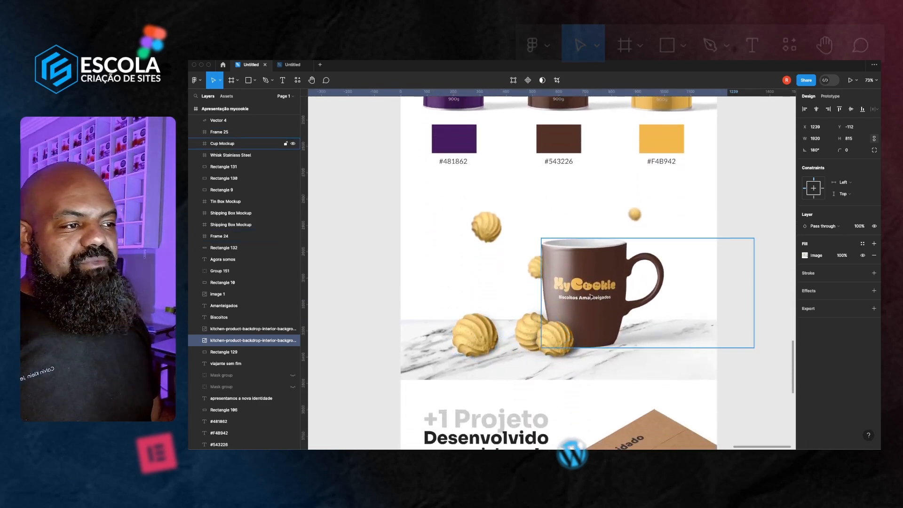
pyautogui.scroll(-2, 588, 302)
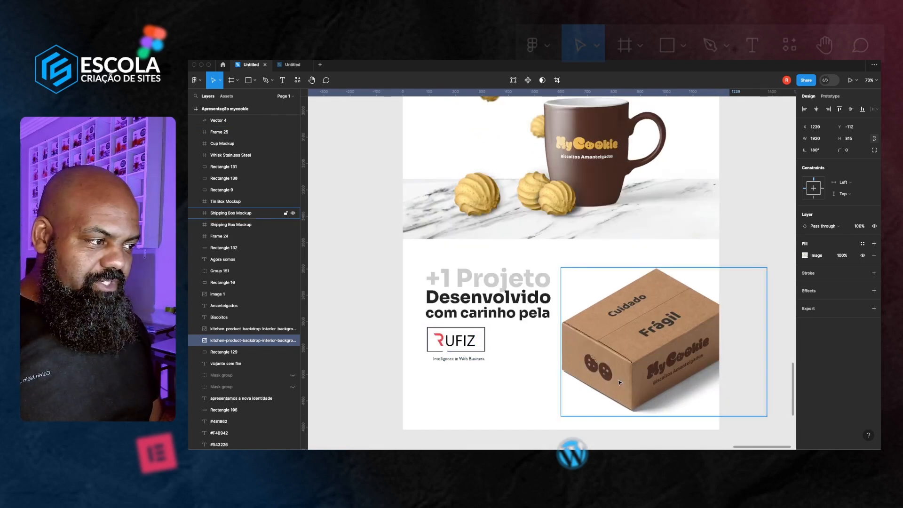
pyautogui.scroll(5, 588, 377)
pyautogui.scroll(5, 619, 382)
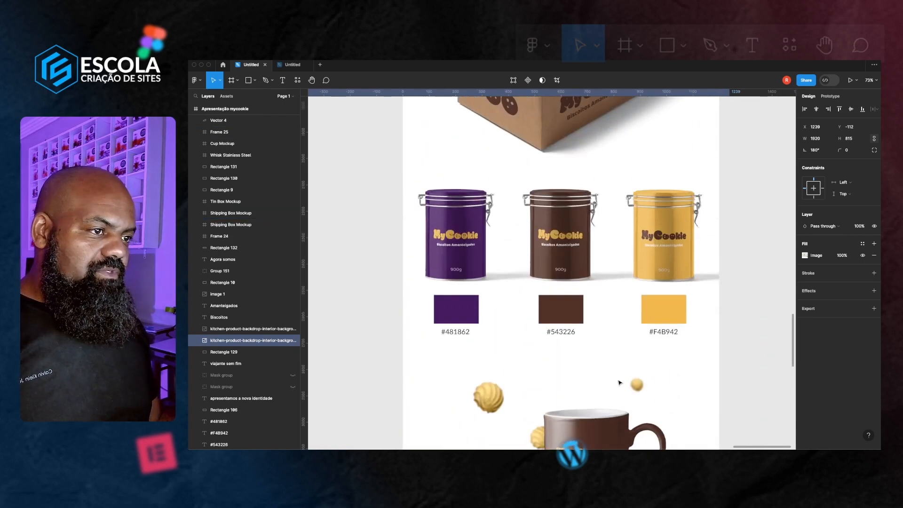
pyautogui.scroll(3, 619, 382)
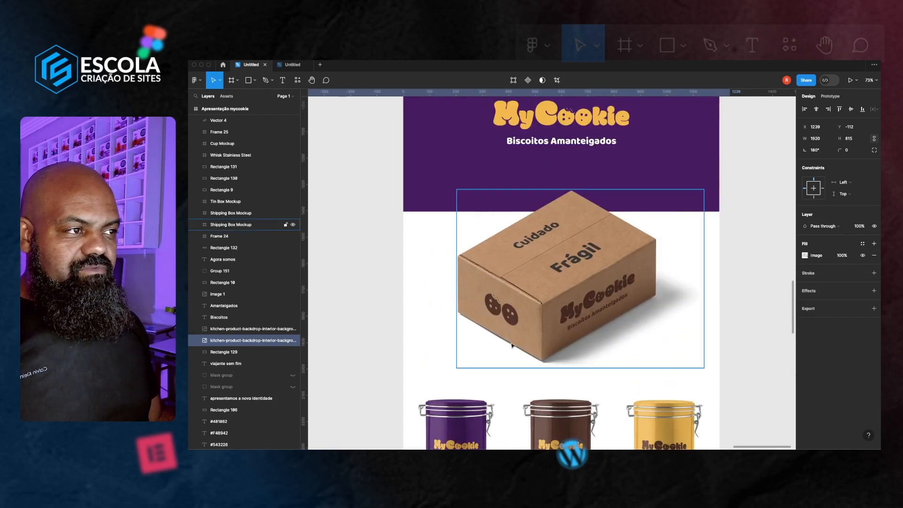
pyautogui.scroll(1, 507, 348)
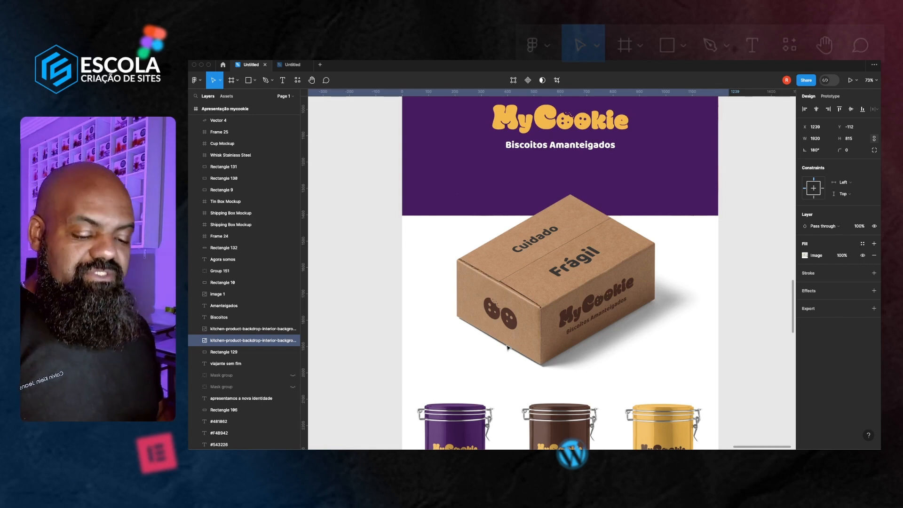
# Zoom out and pan across the canvas to survey the brand assets surrounding the presentation frame
pyautogui.scroll(-10, 507, 347)
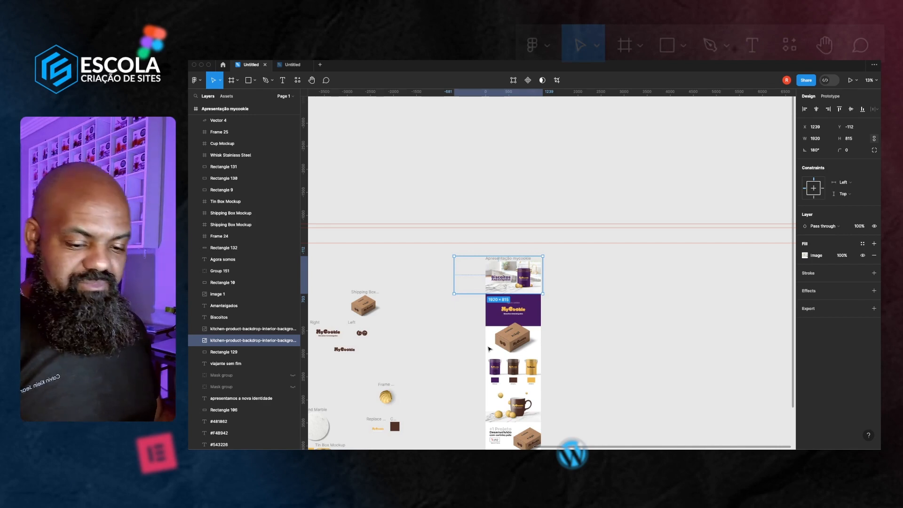
pyautogui.scroll(1, 489, 348)
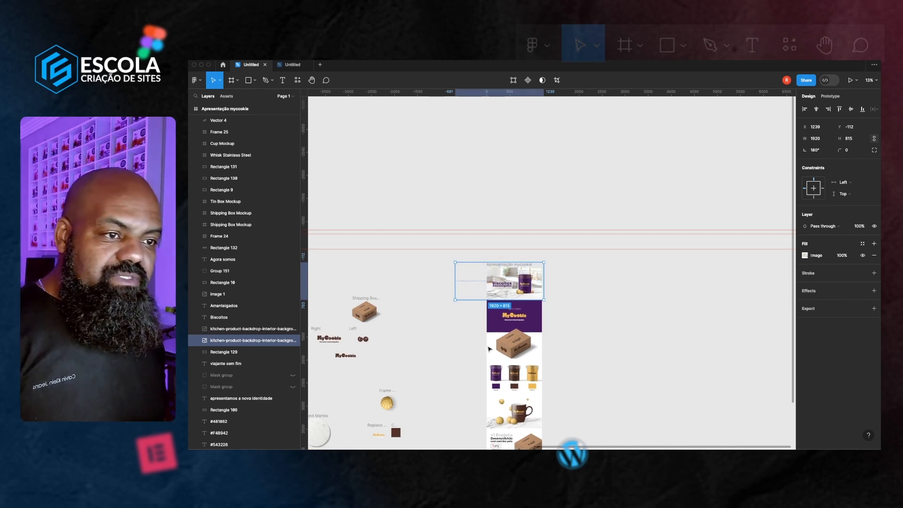
pyautogui.scroll(1, 489, 348)
pyautogui.scroll(1, 489, 349)
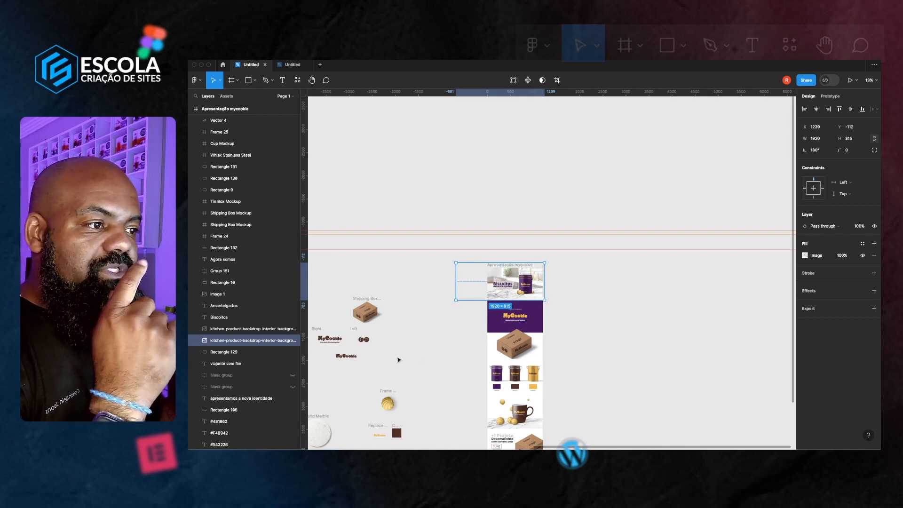
pyautogui.scroll(1, 423, 357)
pyautogui.hscroll(-5, 470, 350)
pyautogui.scroll(3, 518, 341)
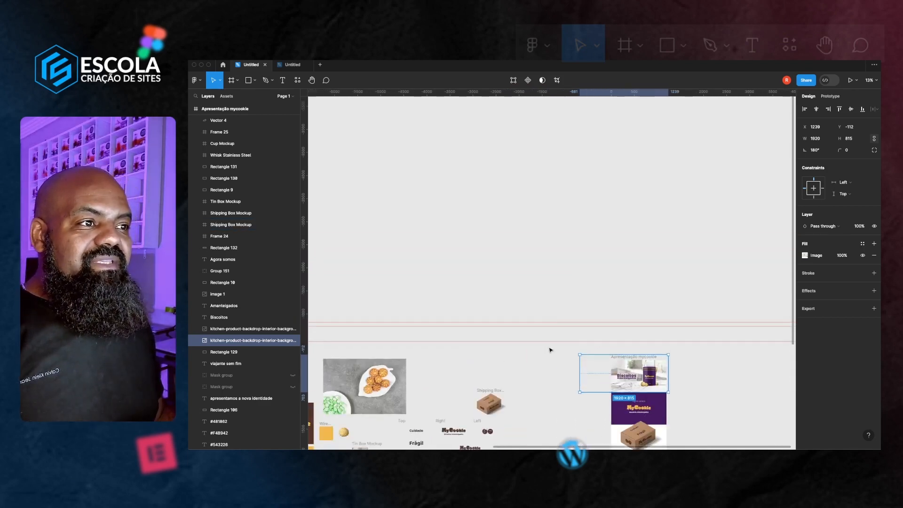
pyautogui.scroll(5, 551, 350)
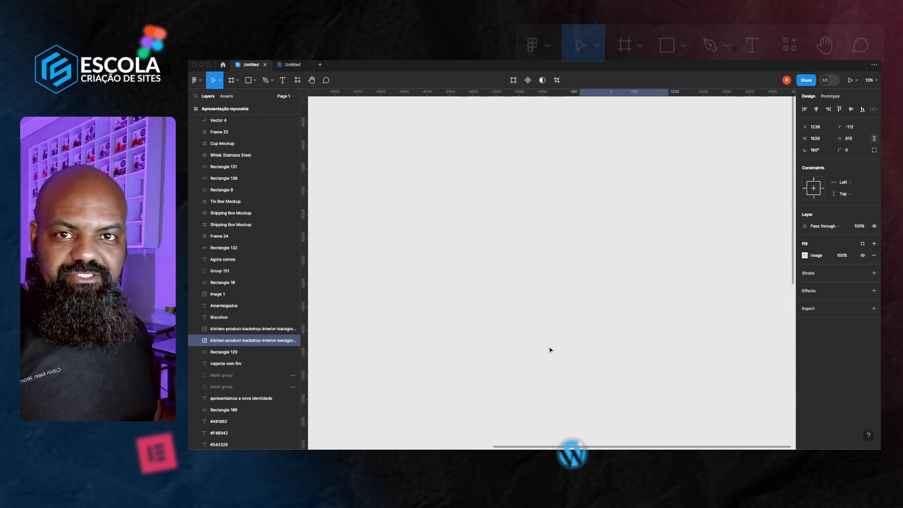
pyautogui.scroll(-5, 550, 350)
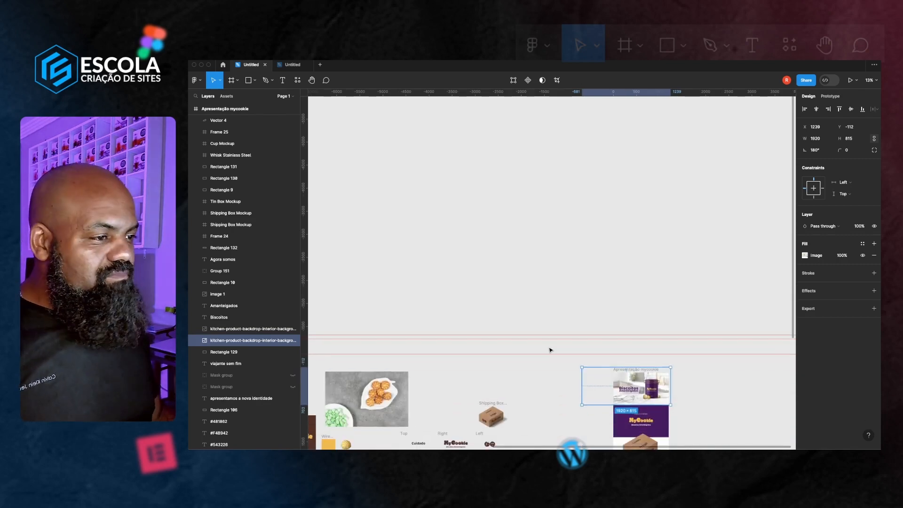
pyautogui.hscroll(-10, 550, 349)
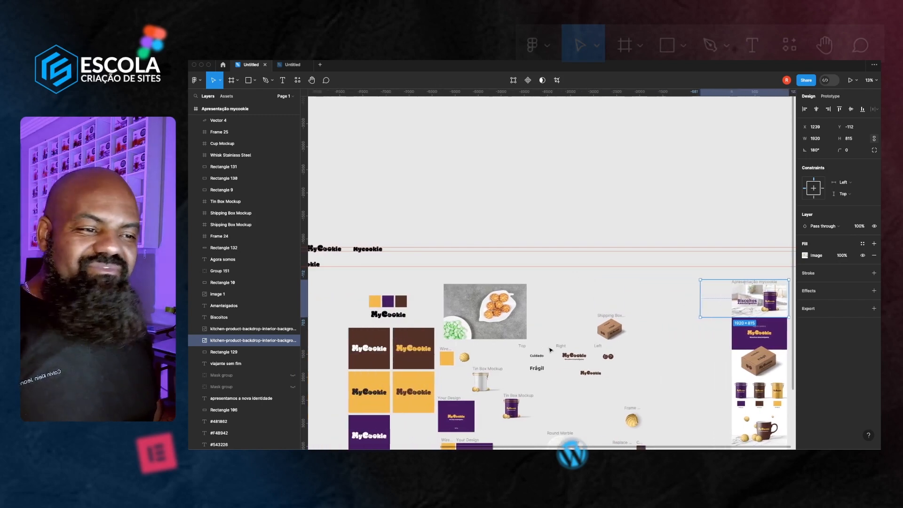
pyautogui.hscroll(-8, 550, 350)
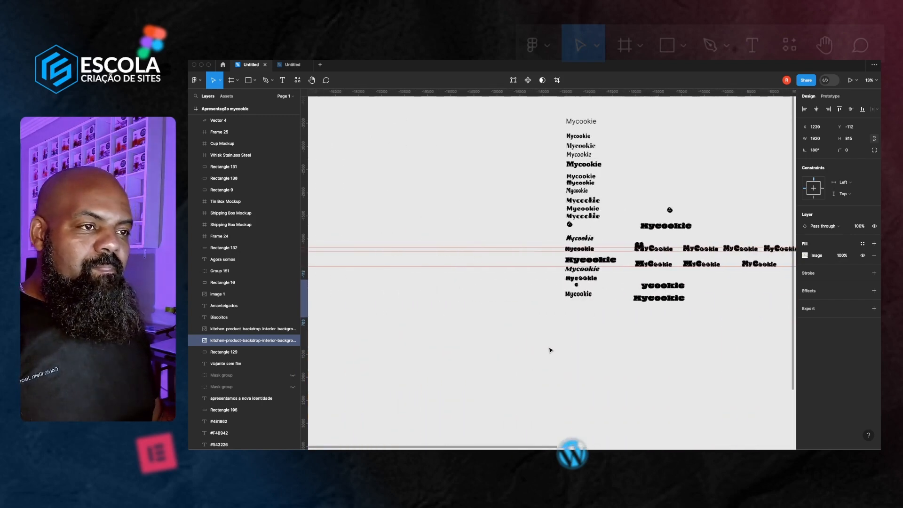
pyautogui.scroll(2, 546, 325)
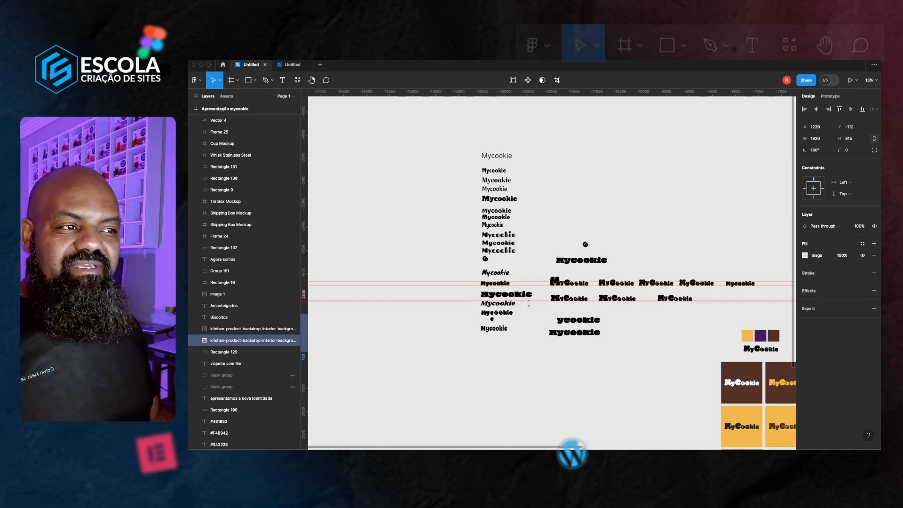
# Zoom into the column of Mycookie lettering variations and examine the different typefaces
pyautogui.scroll(3, 530, 307)
pyautogui.scroll(5, 530, 306)
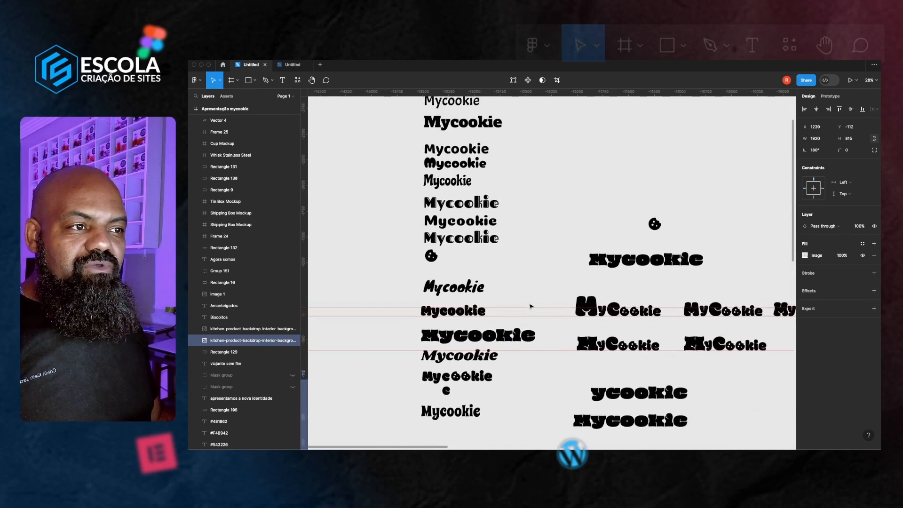
pyautogui.scroll(2, 506, 259)
pyautogui.scroll(4, 506, 259)
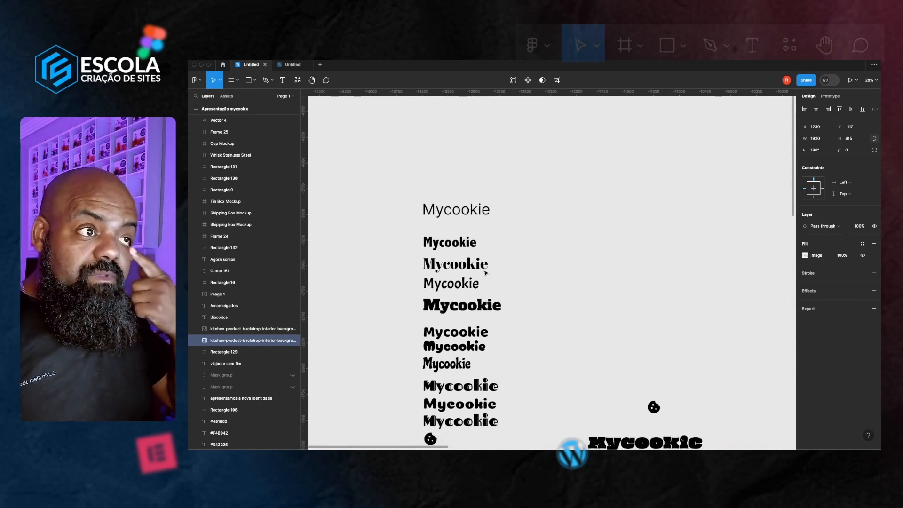
pyautogui.scroll(-8, 485, 272)
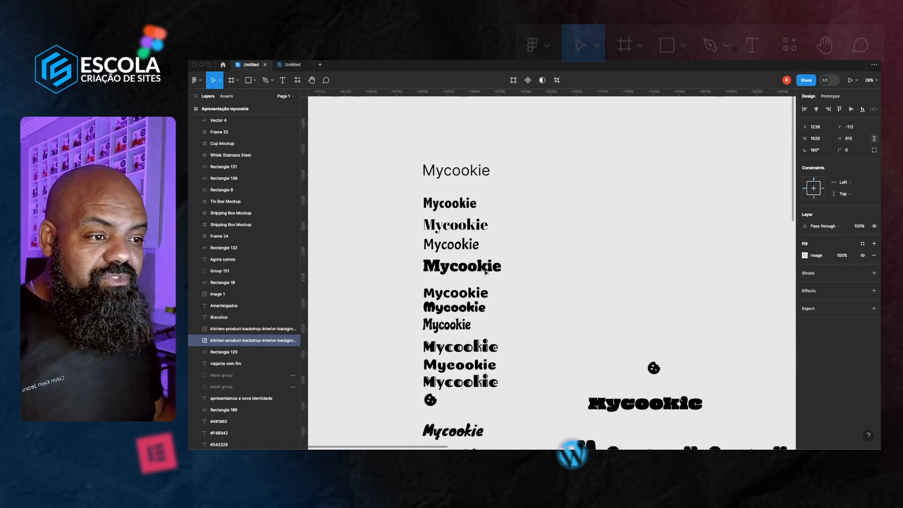
pyautogui.scroll(-4, 465, 269)
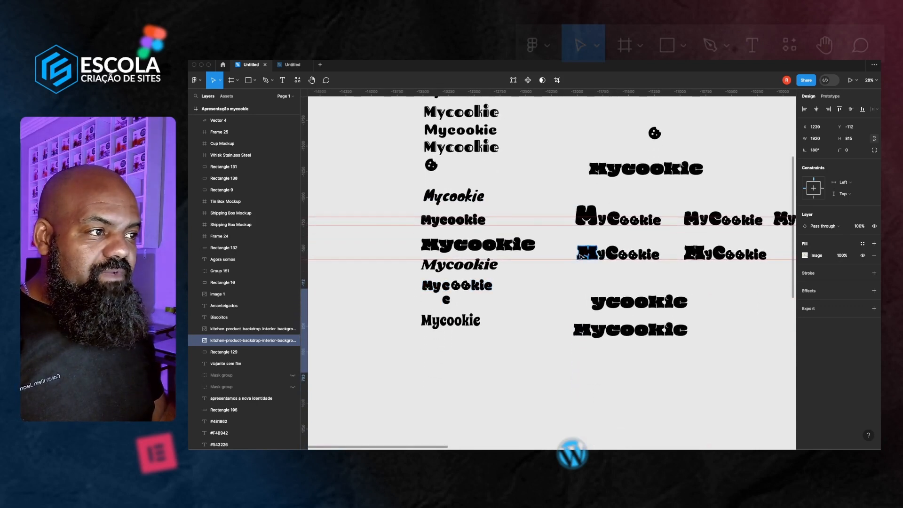
pyautogui.hscroll(2, 546, 260)
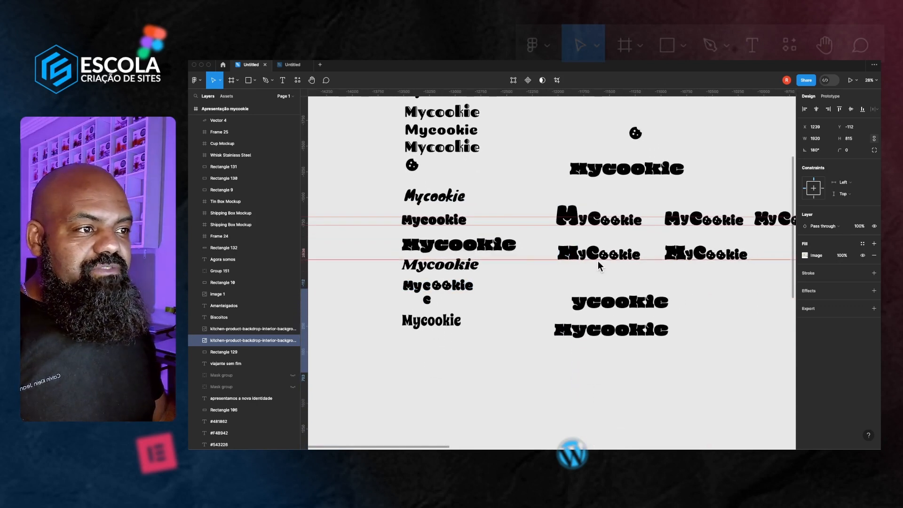
pyautogui.hscroll(1, 595, 225)
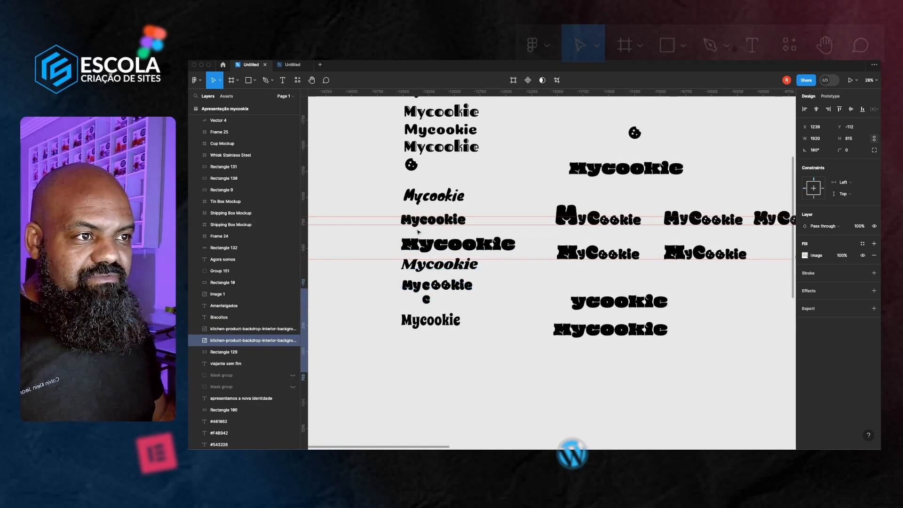
pyautogui.scroll(5, 419, 227)
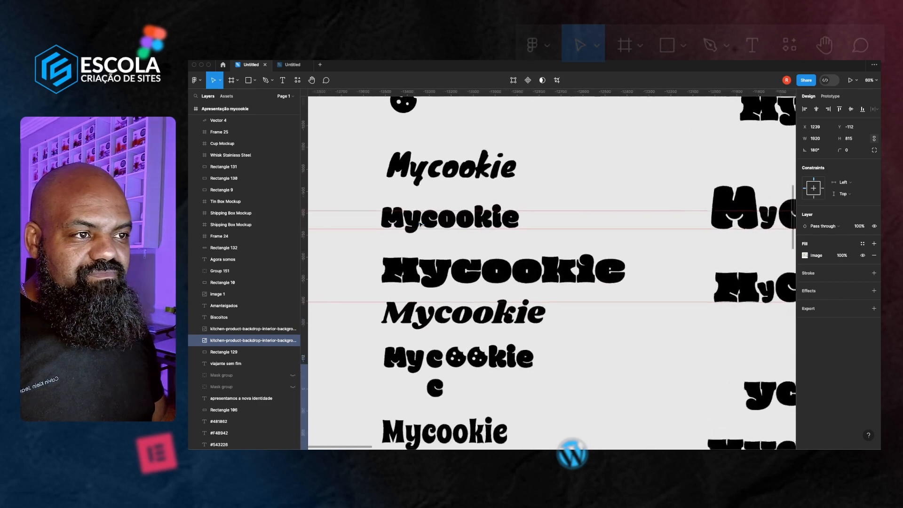
pyautogui.scroll(-2, 474, 237)
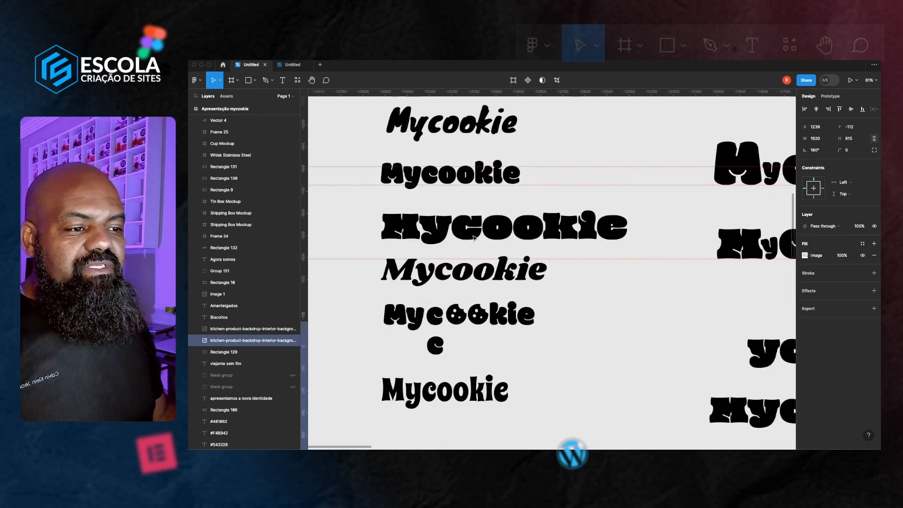
pyautogui.scroll(-5, 474, 237)
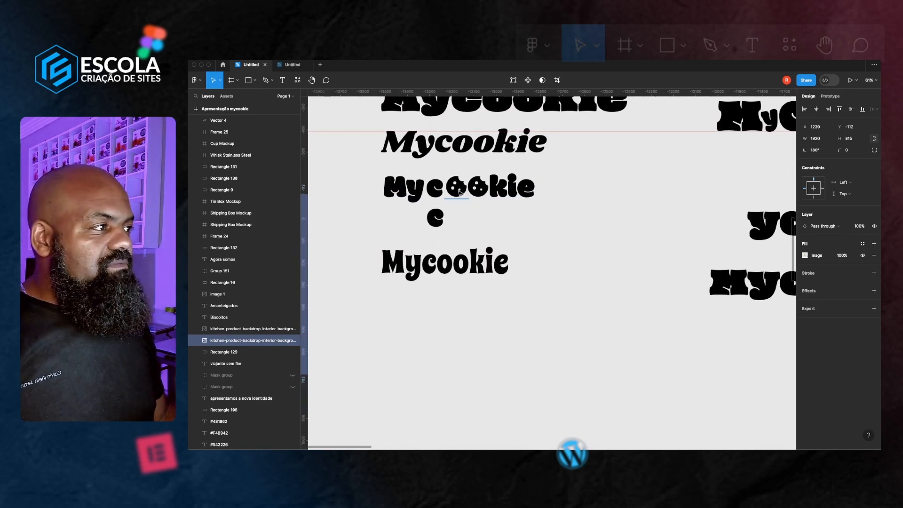
# Select the cookie icon inside one lettering variant and browse the refined MyCookie logo versions beside it
pyautogui.click(460, 193)
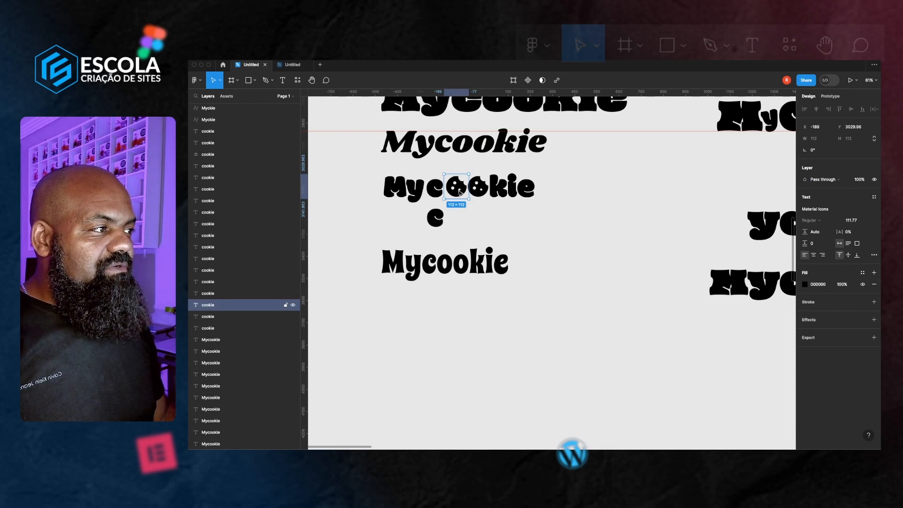
pyautogui.scroll(6, 460, 193)
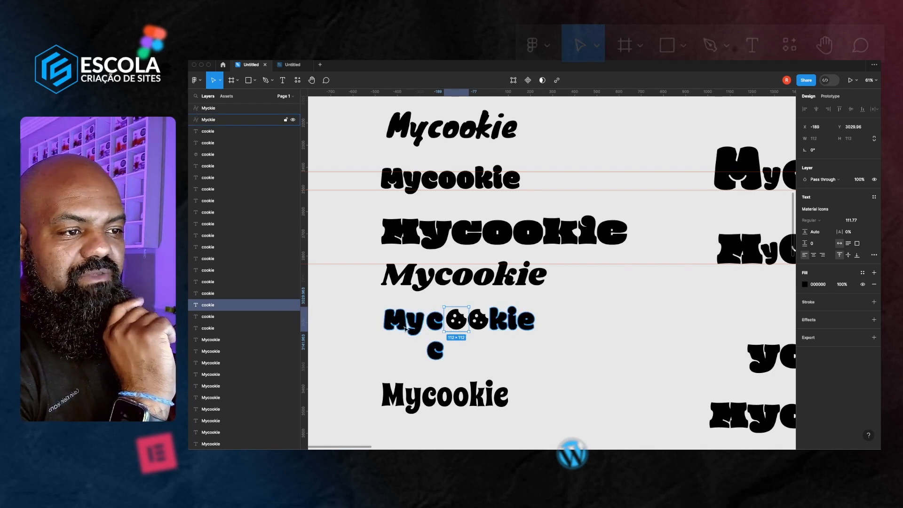
pyautogui.hscroll(2, 419, 331)
pyautogui.hscroll(5, 414, 329)
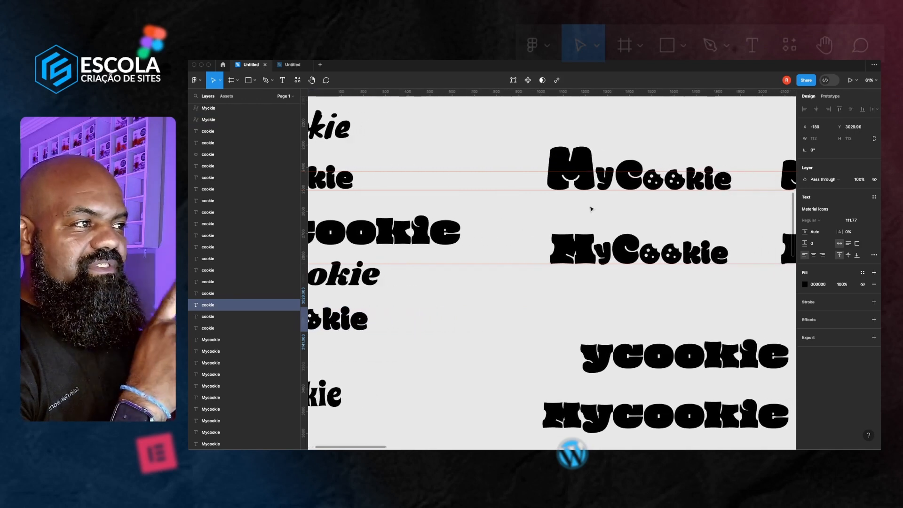
pyautogui.hscroll(4, 587, 212)
pyautogui.hscroll(5, 585, 220)
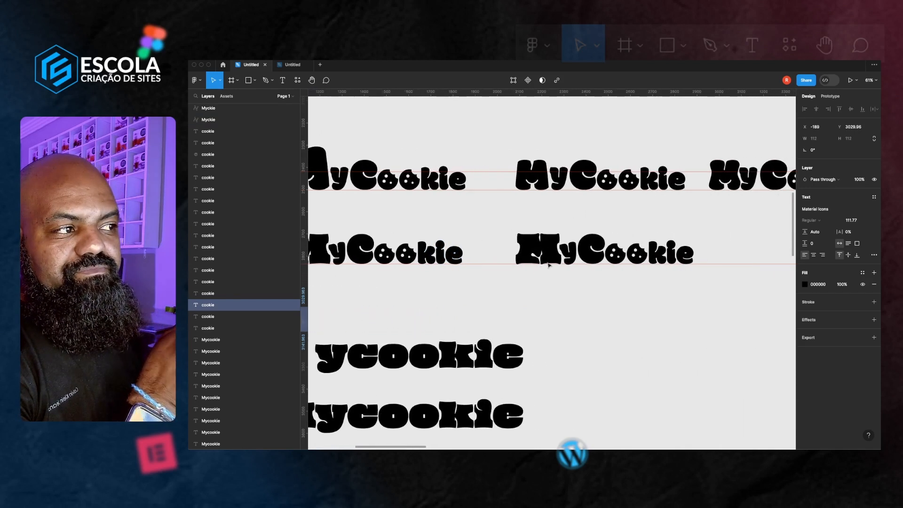
pyautogui.hscroll(1, 534, 273)
pyautogui.hscroll(5, 532, 268)
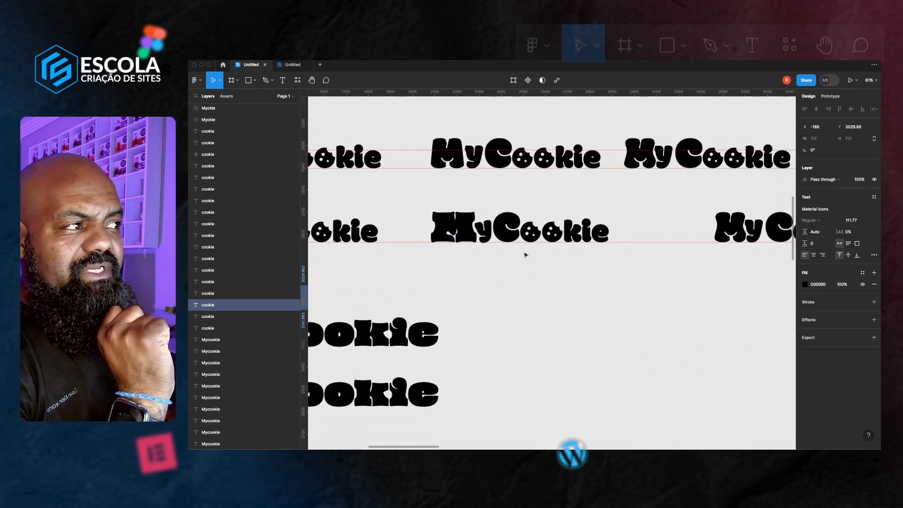
pyautogui.hscroll(7, 525, 255)
pyautogui.scroll(-1, 526, 255)
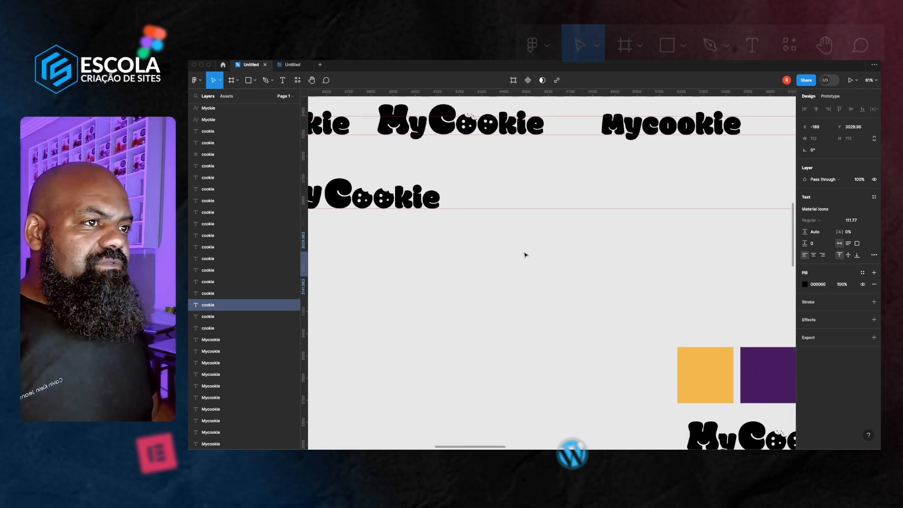
pyautogui.scroll(1, 473, 115)
pyautogui.hscroll(-1, 473, 116)
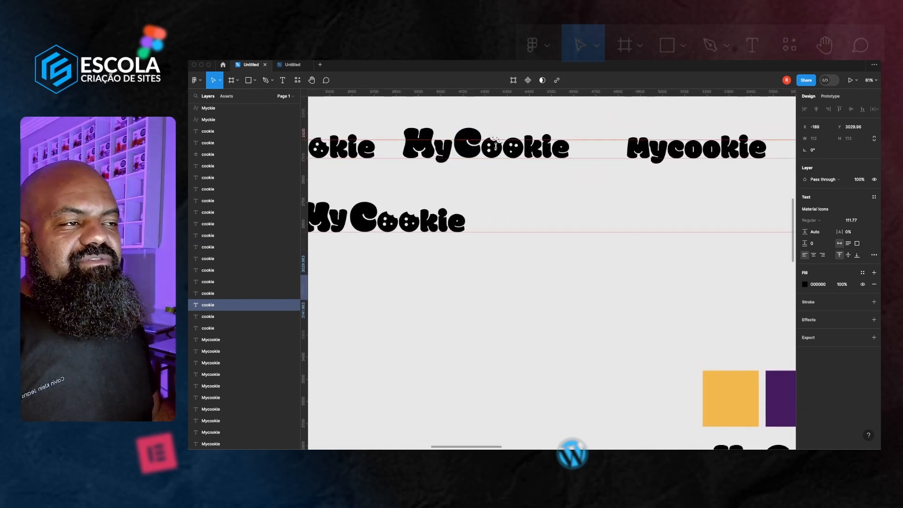
pyautogui.scroll(-3, 506, 170)
pyautogui.hscroll(1, 572, 237)
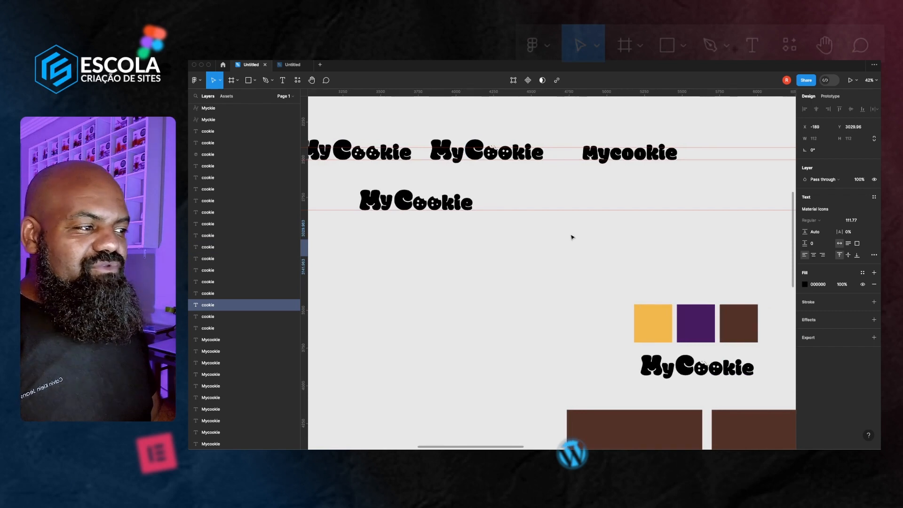
# Pan across the canvas to examine the packaging mockups, shipping box and logo variants beside the presentation
pyautogui.scroll(-4, 573, 237)
pyautogui.hscroll(3, 572, 237)
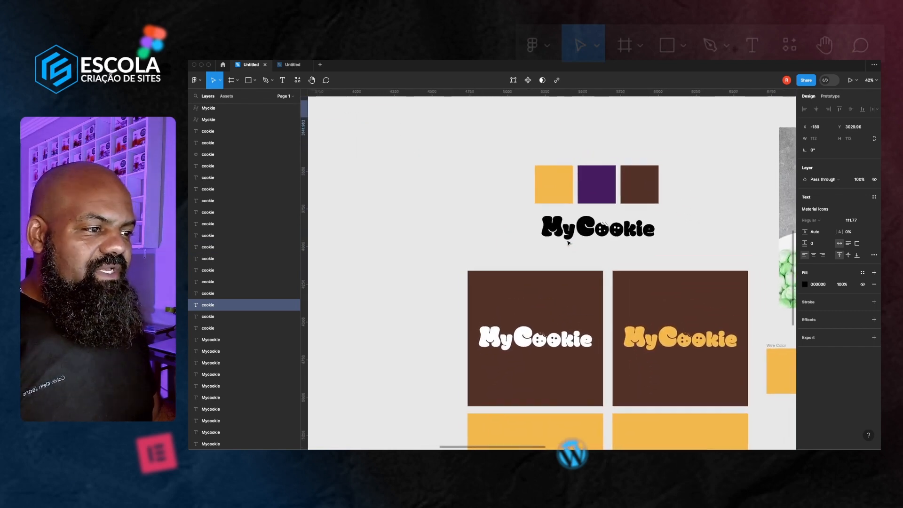
pyautogui.hscroll(3, 568, 243)
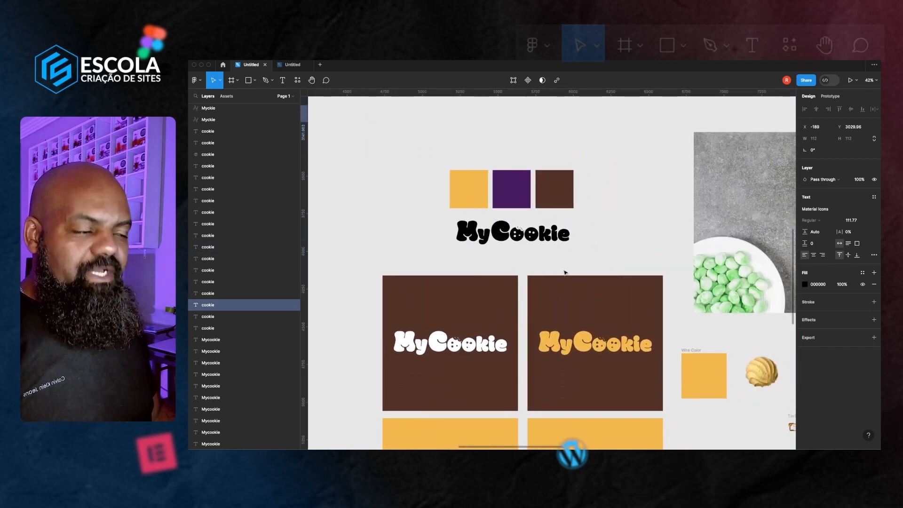
pyautogui.scroll(-2, 563, 271)
pyautogui.hscroll(8, 563, 271)
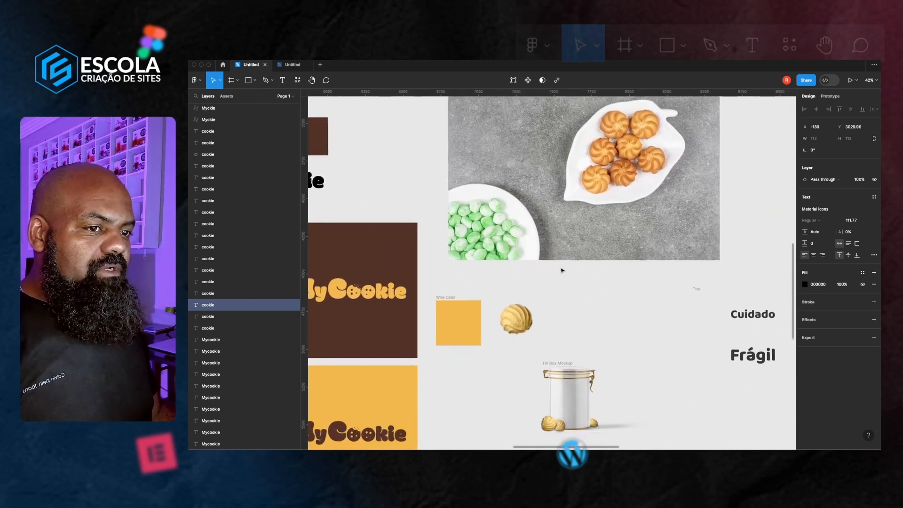
pyautogui.scroll(-1, 562, 270)
pyautogui.hscroll(1, 563, 270)
pyautogui.scroll(-5, 562, 270)
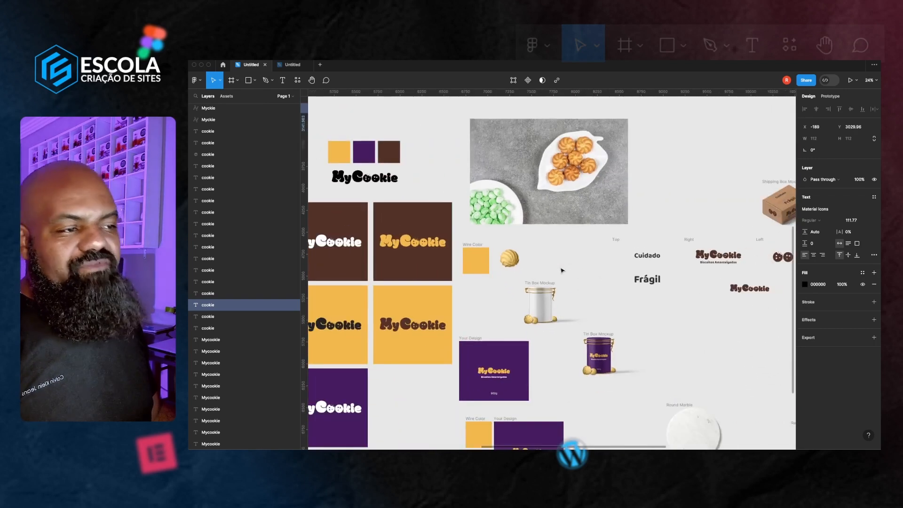
pyautogui.hscroll(3, 562, 271)
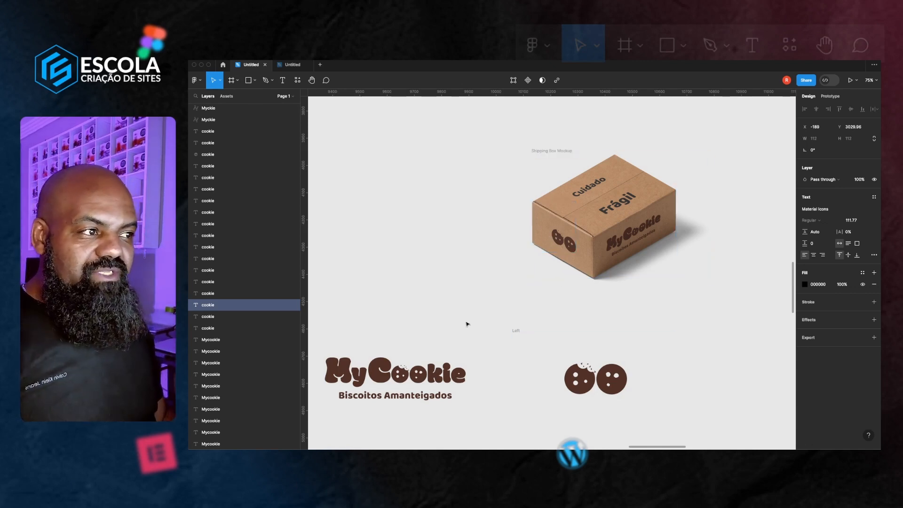
pyautogui.scroll(-1, 565, 329)
pyautogui.scroll(-2, 597, 357)
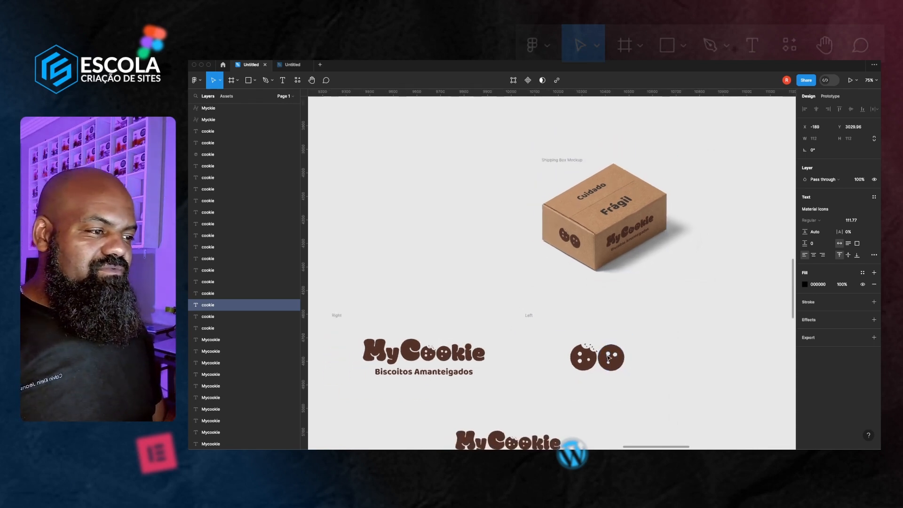
pyautogui.scroll(2, 607, 360)
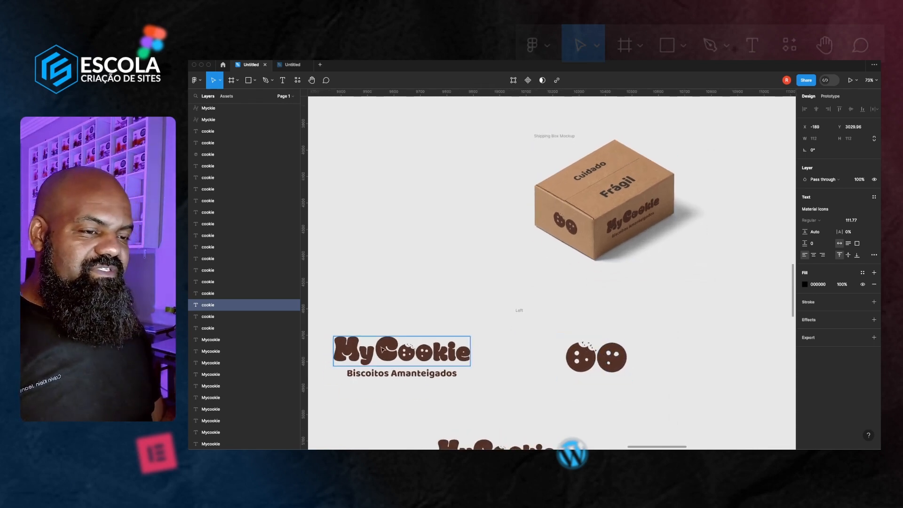
# Move the cookie icon group out of the Left frame
pyautogui.click(617, 358)
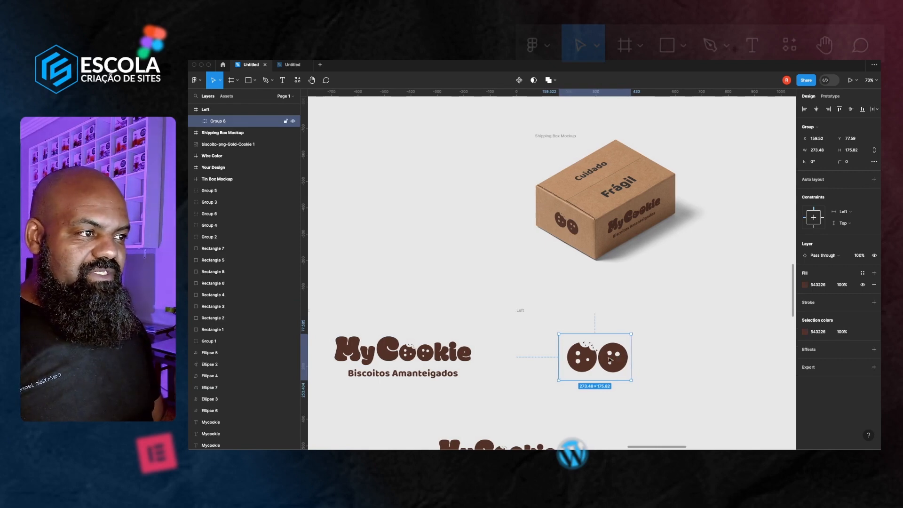
pyautogui.moveTo(606, 359); pyautogui.dragTo(675, 381)
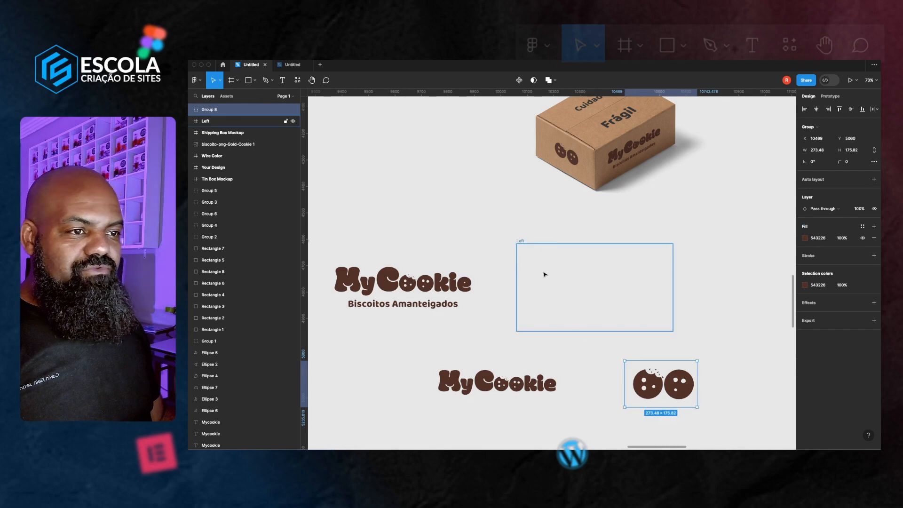
# Duplicate the MyCookie wordmark from the Right frame into the Left frame
pyautogui.click(396, 284)
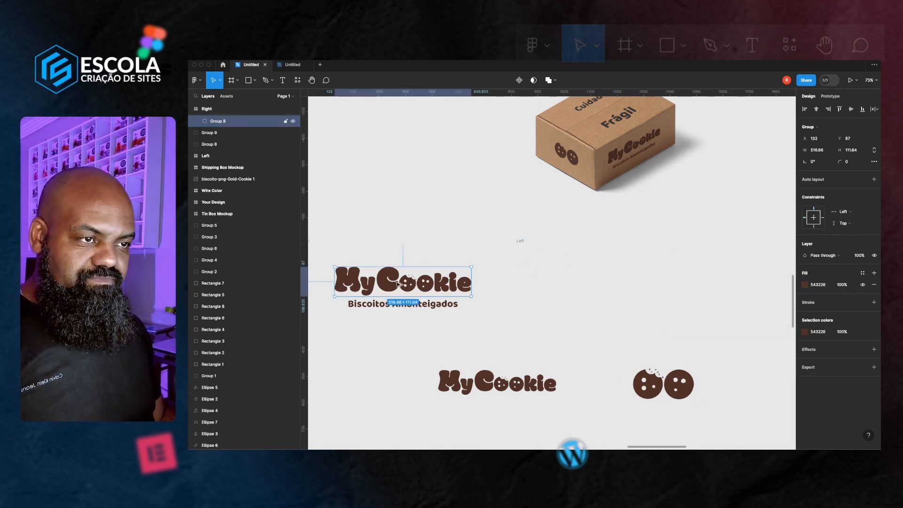
pyautogui.moveTo(397, 284); pyautogui.dragTo(591, 289)
pyautogui.scroll(5, 592, 288)
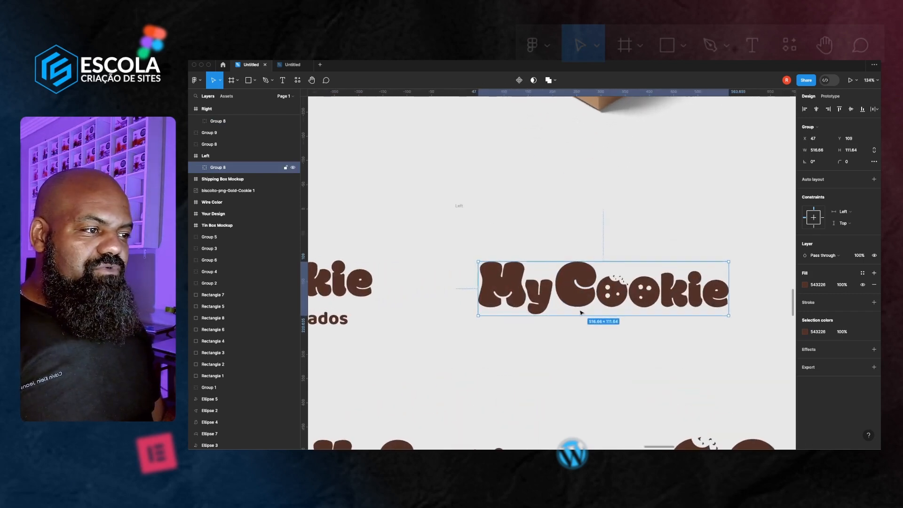
# Delete the letter C and the 'kie' letters from the copied wordmark, leaving 'My' and the cookie icons
pyautogui.doubleClick(582, 299)
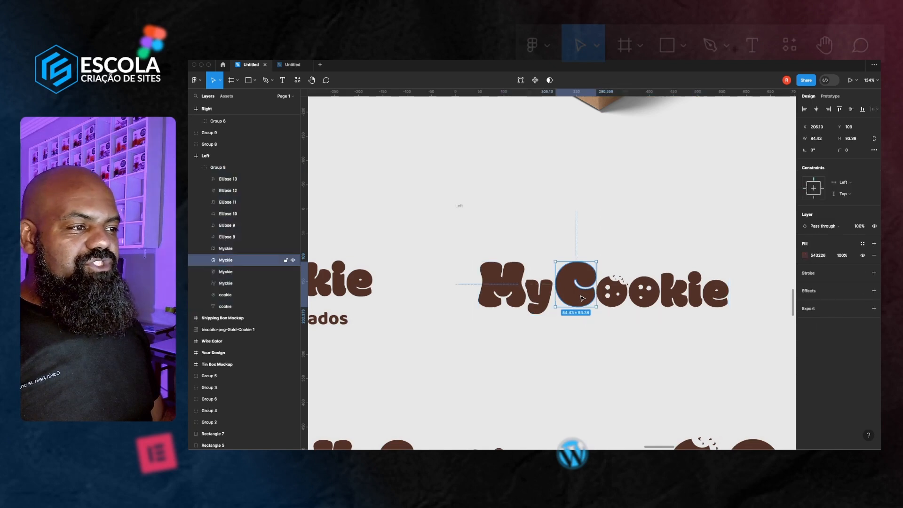
pyautogui.press('Delete')
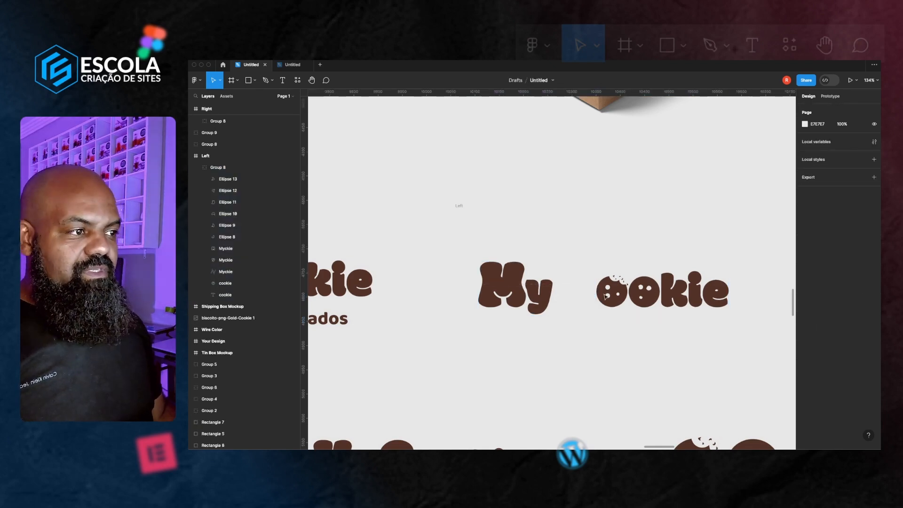
pyautogui.click(683, 301)
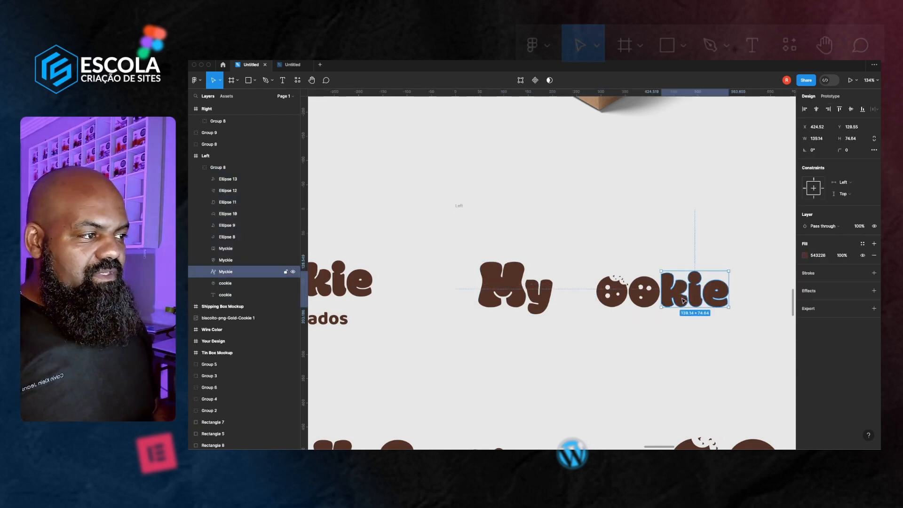
pyautogui.press('Delete')
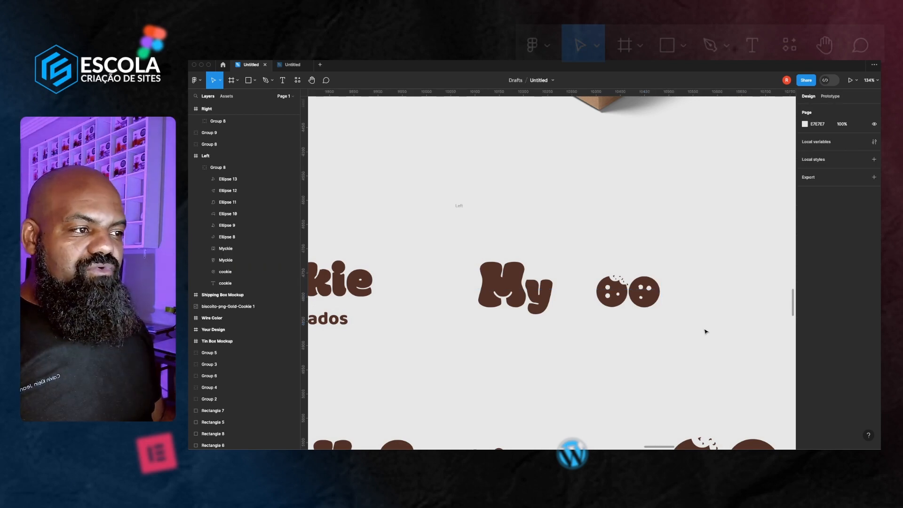
# Select the 'My' letters and nudge them right until they sit next to the cookie icons
pyautogui.moveTo(704, 329); pyautogui.dragTo(603, 276)
pyautogui.moveTo(475, 248); pyautogui.dragTo(568, 339)
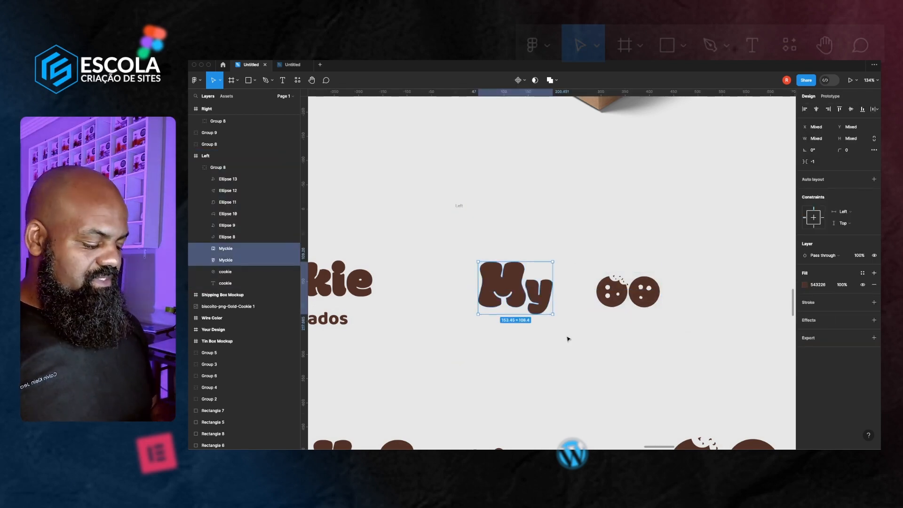
pyautogui.hotkey('shift', 'Right')
pyautogui.hotkey('shift', 'Right')
pyautogui.hotkey('shift', 'Right')
pyautogui.hotkey('shift', 'Right')
pyautogui.hotkey('shift', 'Right')
pyautogui.hotkey('shift', 'Right')
pyautogui.hotkey('shift', 'Right')
pyautogui.hotkey('shift', 'Right')
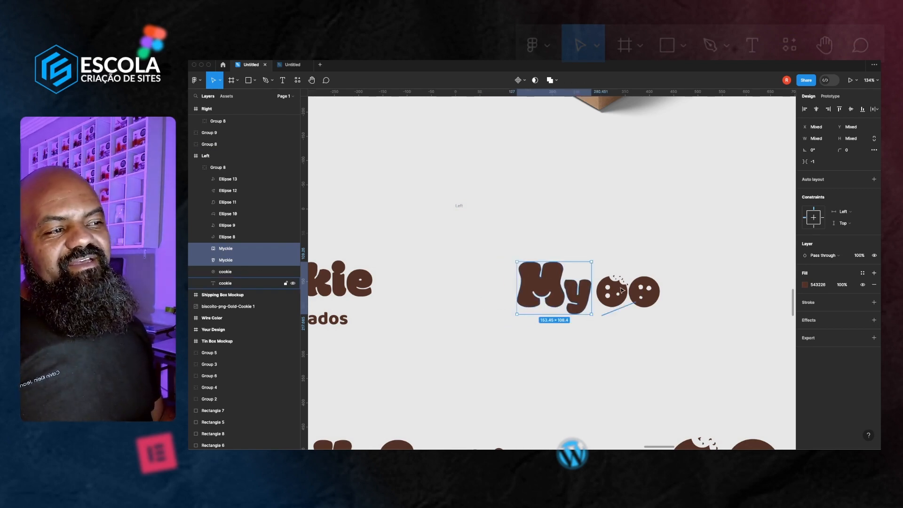
# Center the shortened 'My' plus cookies logo group horizontally and vertically inside the Left frame
pyautogui.hscroll(2, 622, 290)
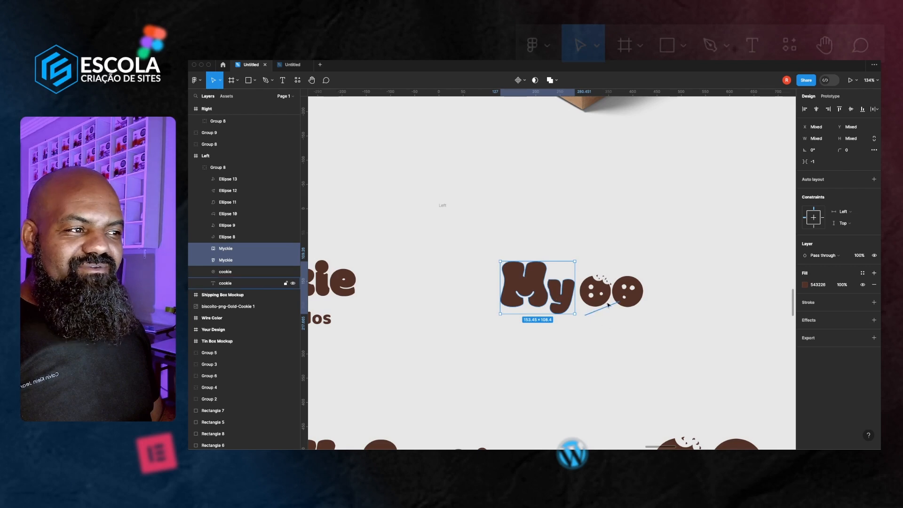
pyautogui.click(583, 371)
pyautogui.scroll(-3, 583, 372)
pyautogui.click(581, 320)
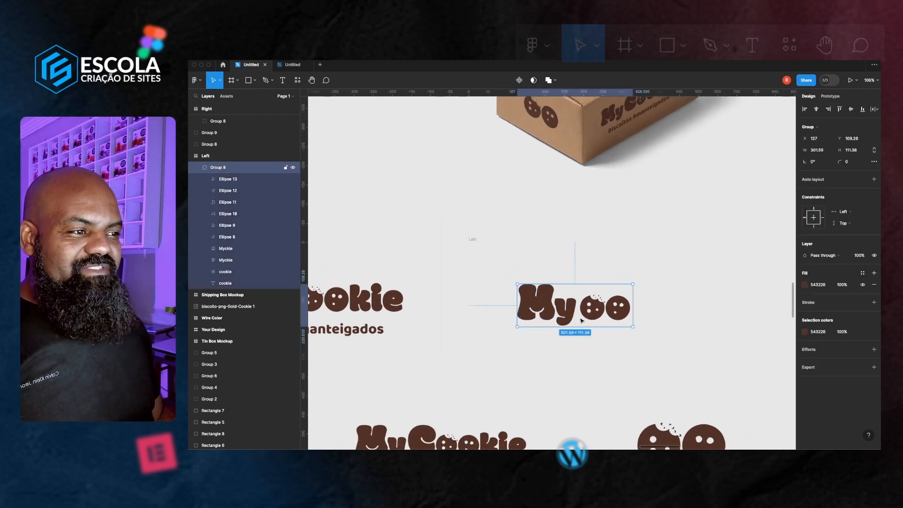
pyautogui.scroll(5, 495, 207)
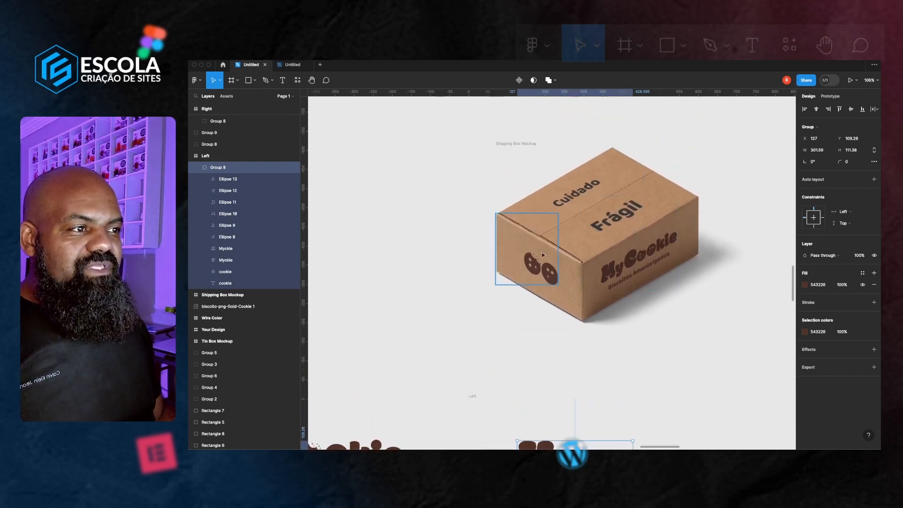
pyautogui.scroll(-1, 549, 272)
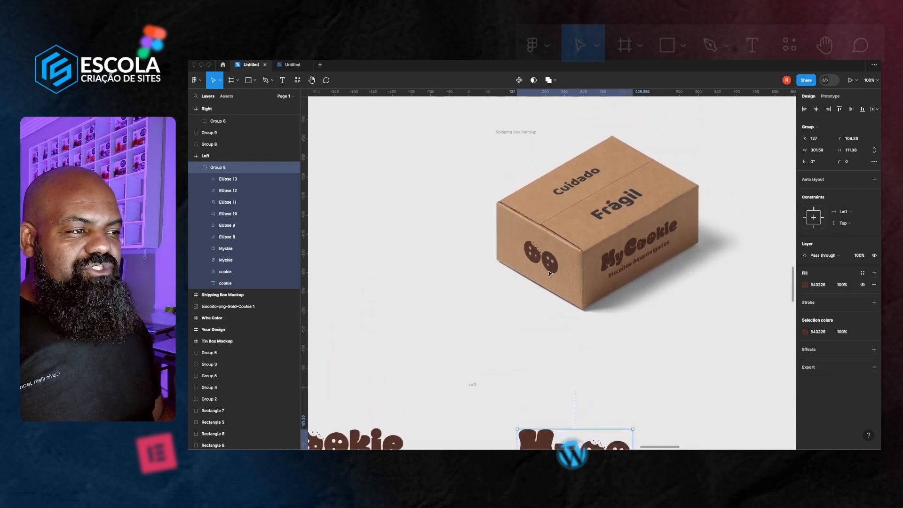
pyautogui.scroll(-2, 550, 268)
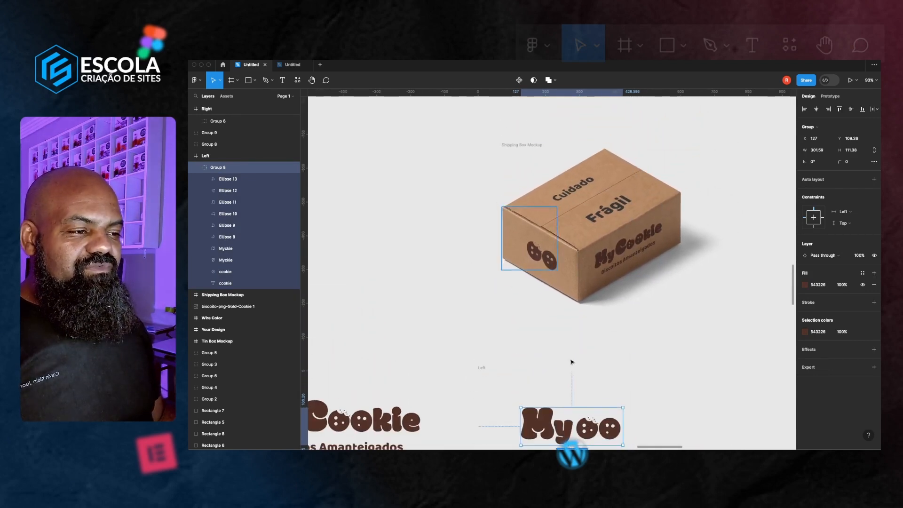
pyautogui.click(481, 368)
pyautogui.scroll(-3, 636, 378)
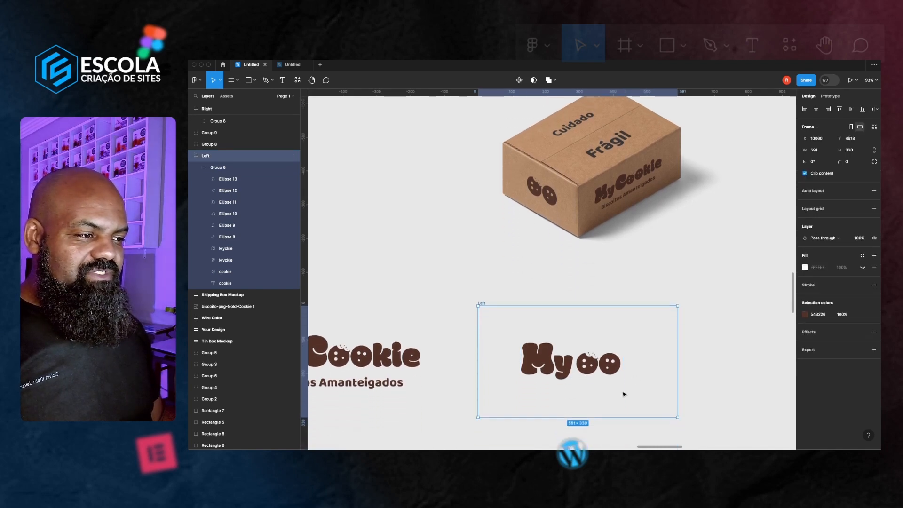
pyautogui.click(595, 399)
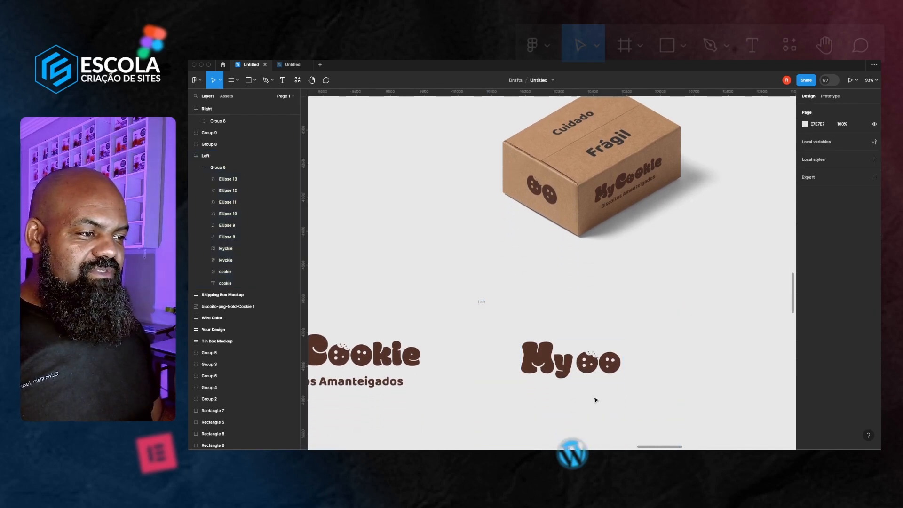
pyautogui.click(588, 371)
pyautogui.hotkey('alt', 'h')
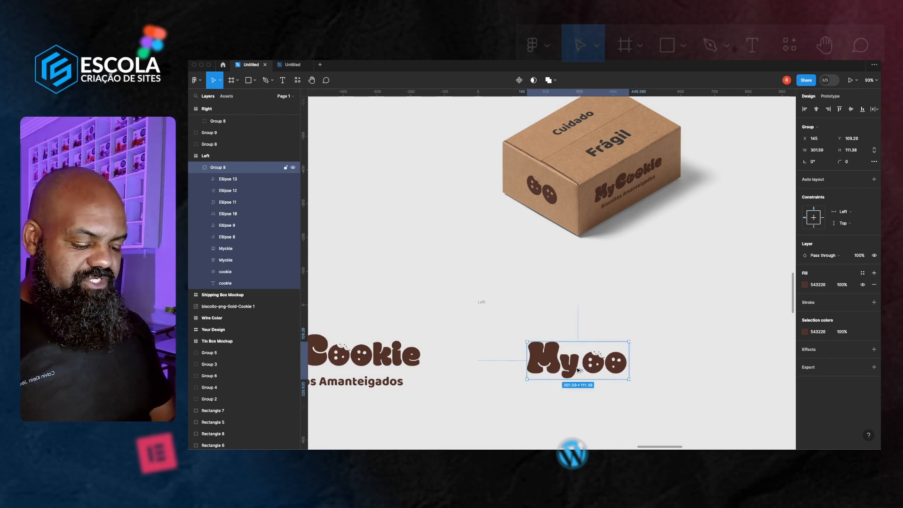
pyautogui.hotkey('alt', 'v')
pyautogui.click(690, 353)
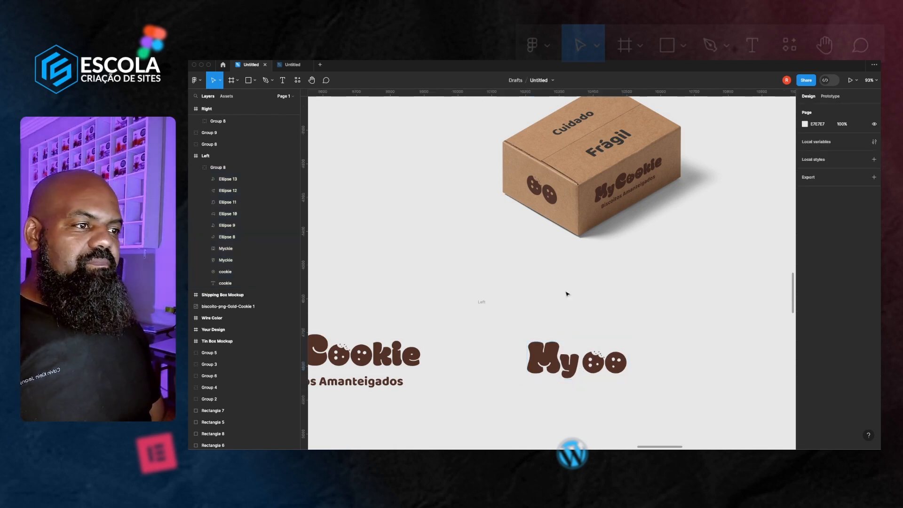
# Launch Add Mockup Item from the Artboard Studio Mockups plugin on the canvas
pyautogui.scroll(-3, 534, 304)
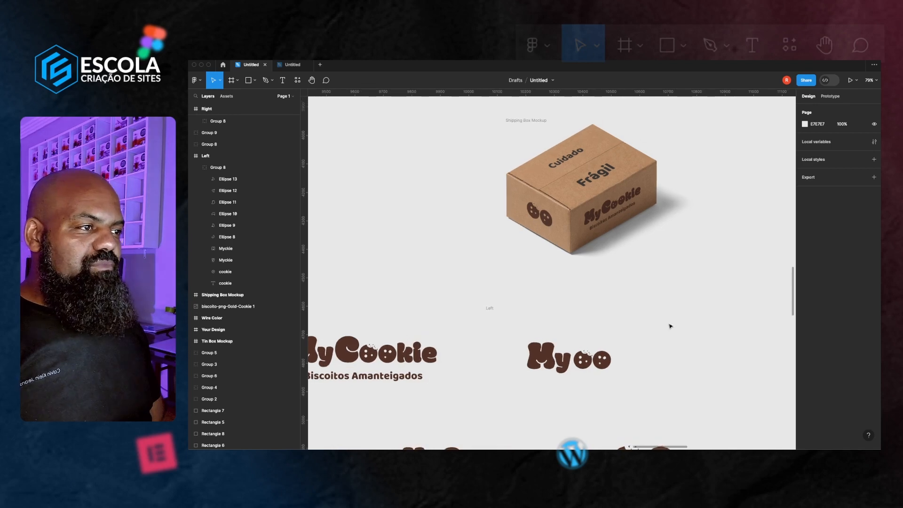
pyautogui.hscroll(3, 634, 303)
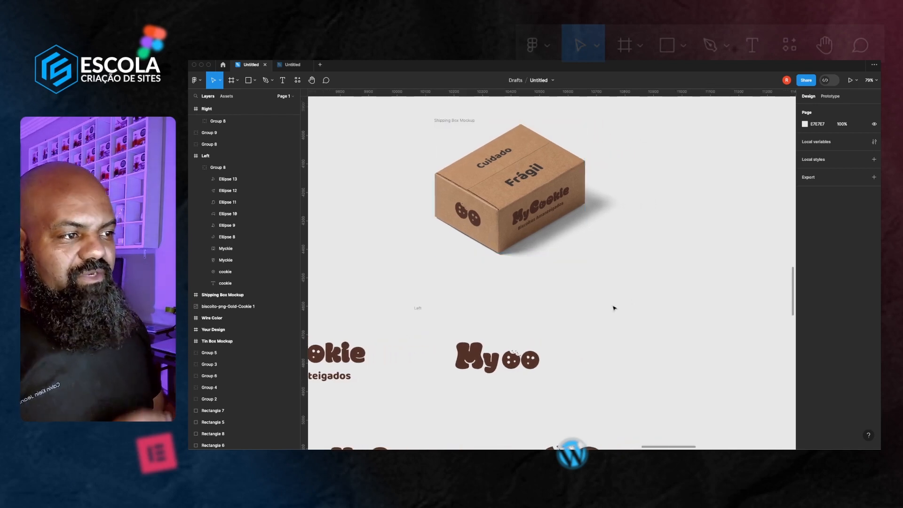
pyautogui.rightClick(668, 320)
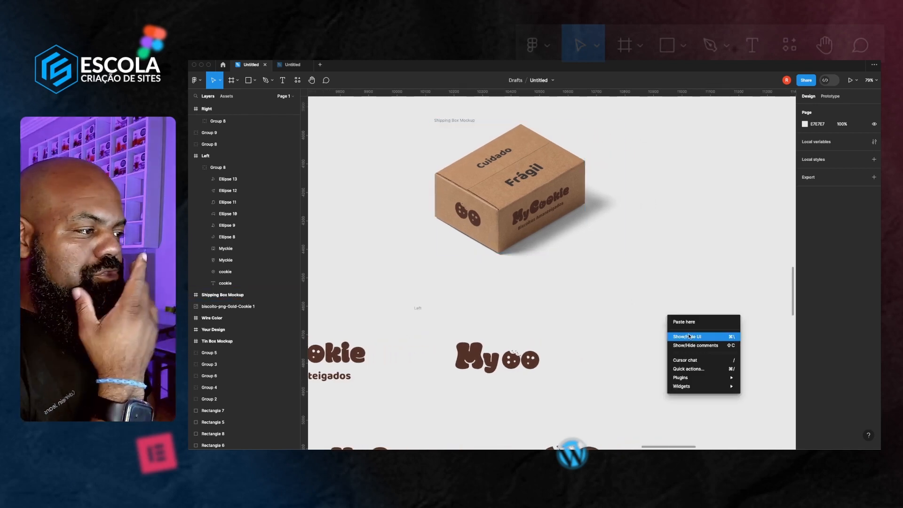
pyautogui.moveTo(709, 379)
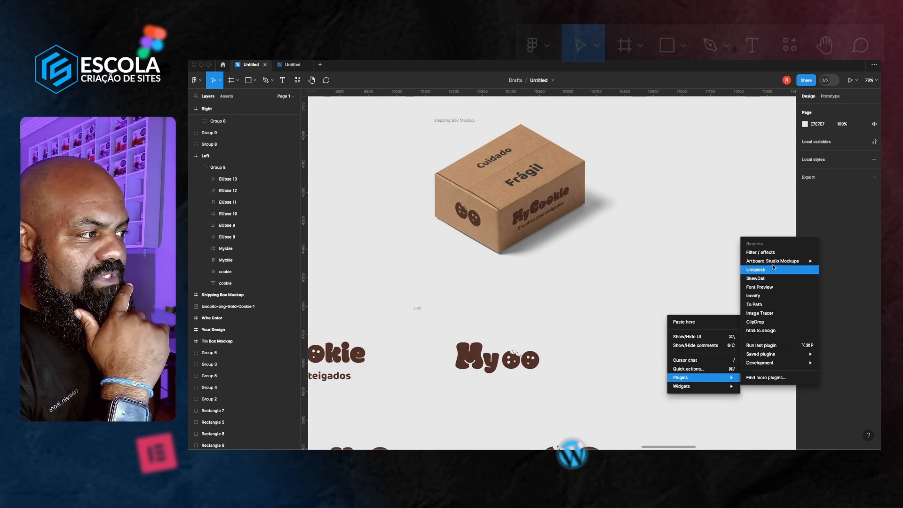
pyautogui.moveTo(772, 266)
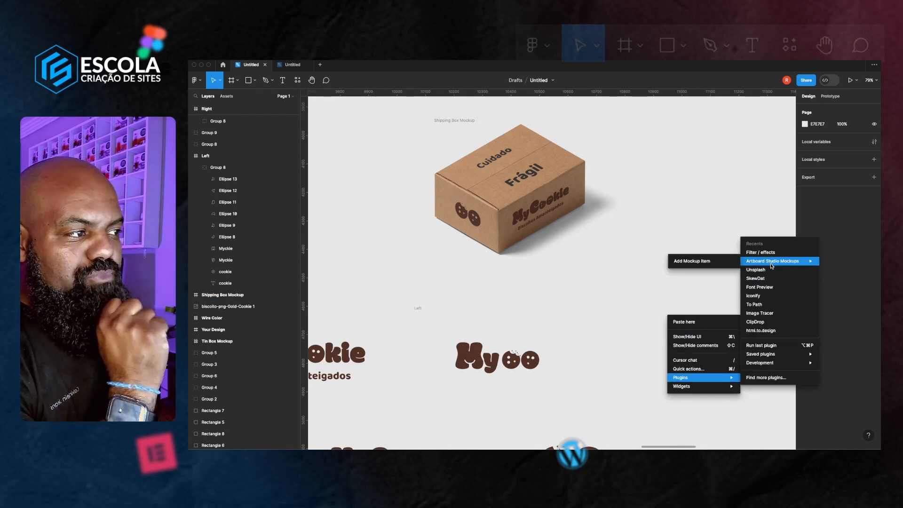
pyautogui.click(680, 261)
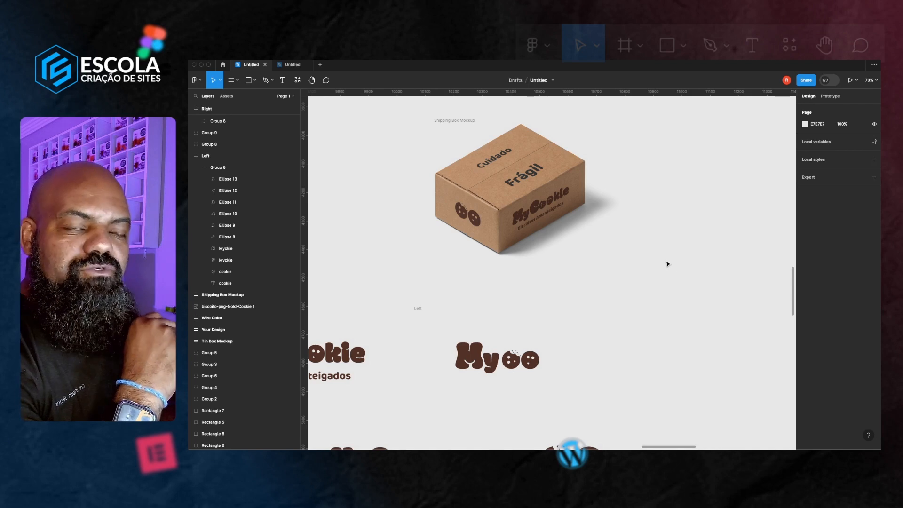
# Move the Artboard Studio Mockups panel further onto the canvas
pyautogui.hscroll(1, 668, 264)
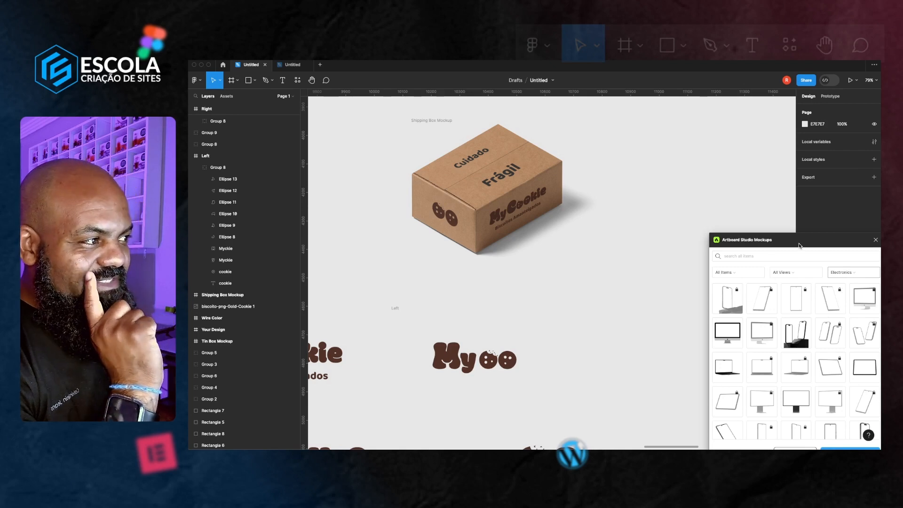
pyautogui.moveTo(799, 245); pyautogui.dragTo(721, 186)
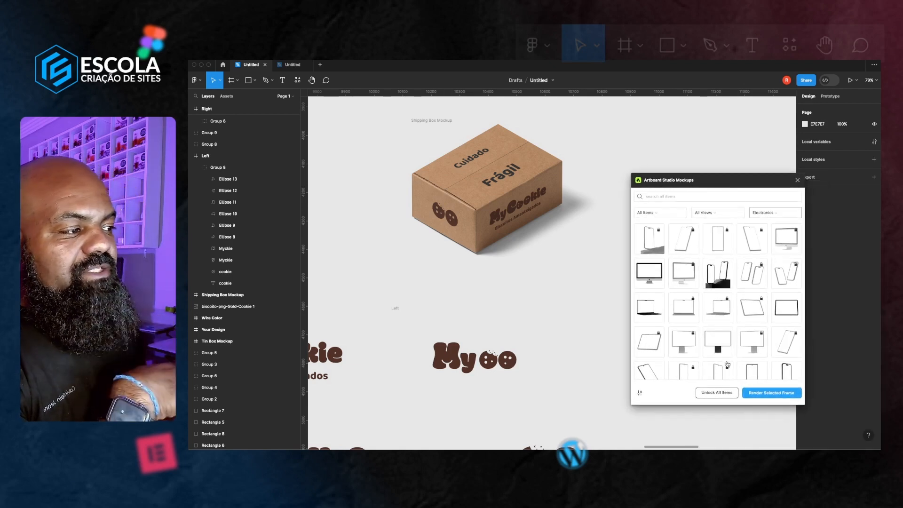
pyautogui.hscroll(1, 383, 271)
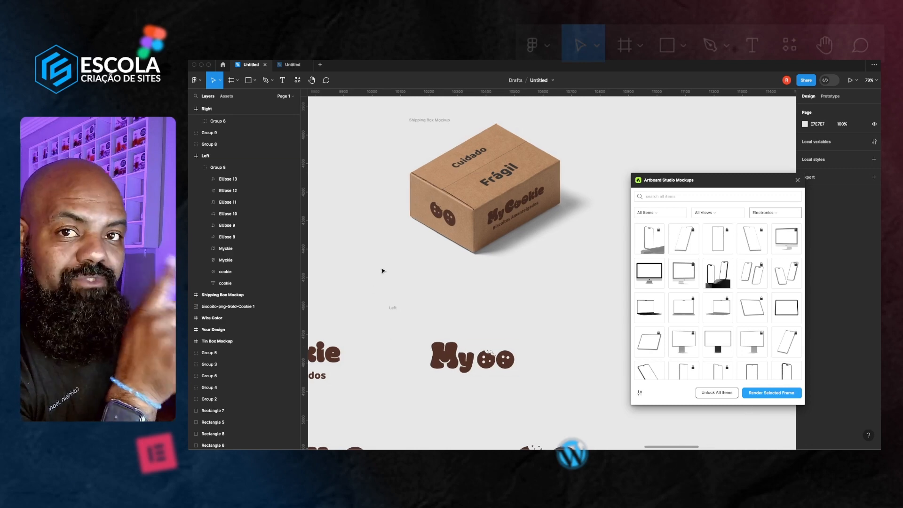
# Select the Left frame and render it onto the shipping box mockup with Render Selected Frame
pyautogui.hscroll(-1, 382, 271)
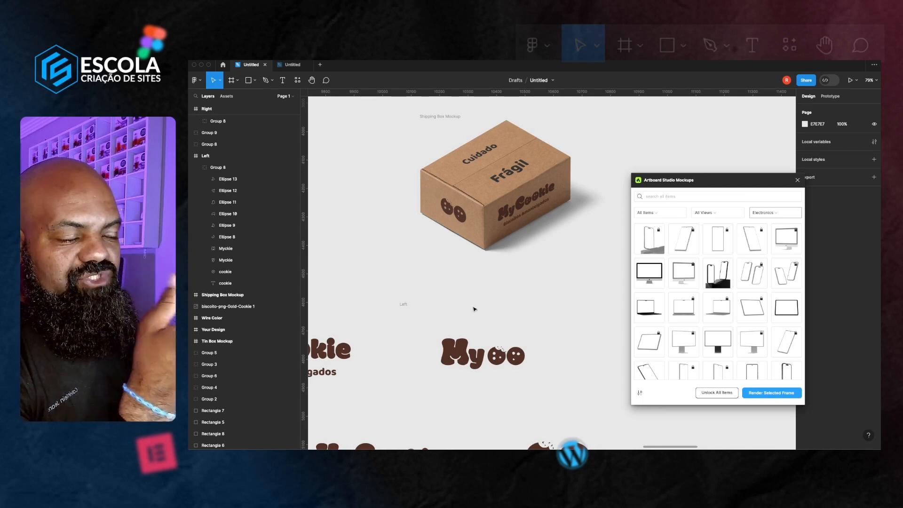
pyautogui.hscroll(-1, 479, 316)
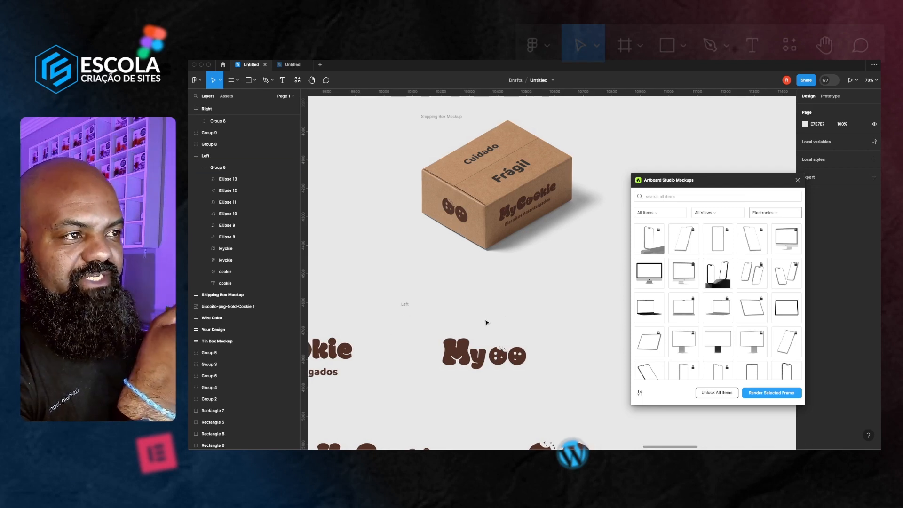
pyautogui.click(406, 306)
pyautogui.click(407, 306)
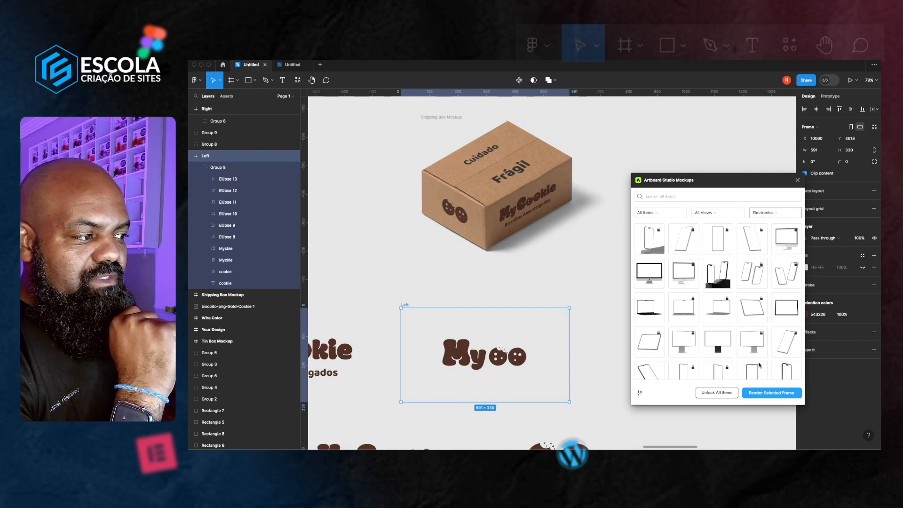
pyautogui.click(775, 393)
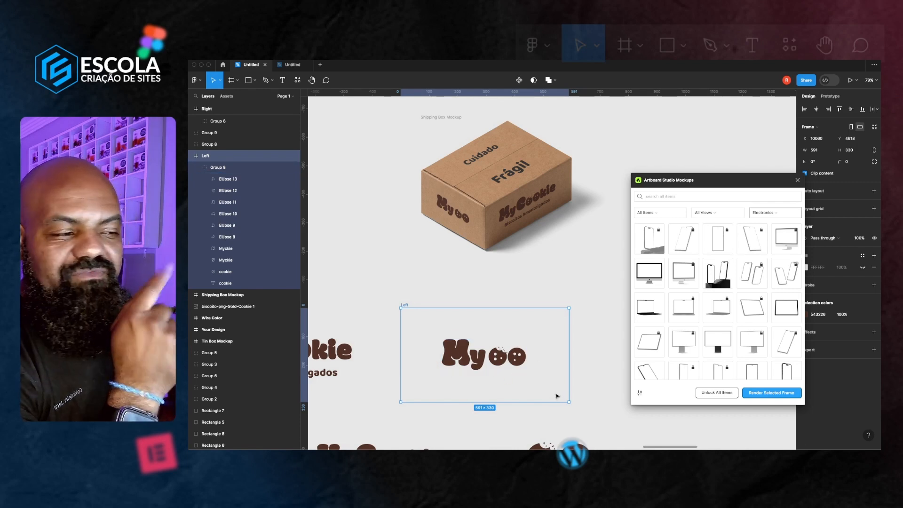
# Deselect everything and close the Artboard Studio Mockups panel
pyautogui.click(560, 271)
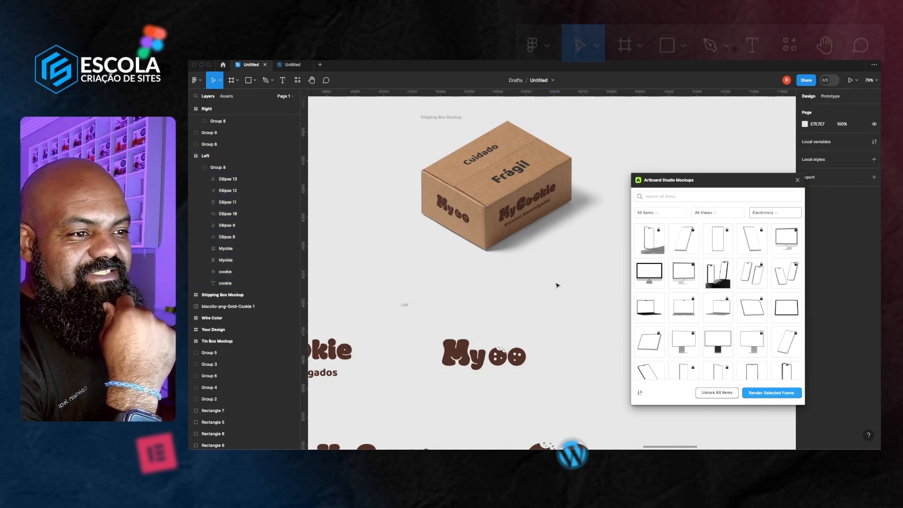
pyautogui.hscroll(-1, 557, 285)
pyautogui.click(797, 180)
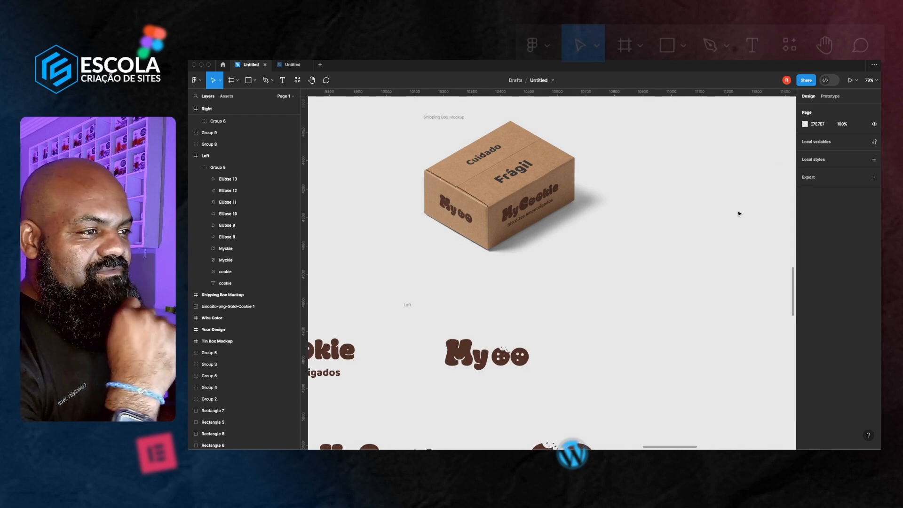
# Duplicate the Apresentação mycookie presentation frame beside the original
pyautogui.scroll(-5, 649, 261)
pyautogui.hscroll(1, 649, 261)
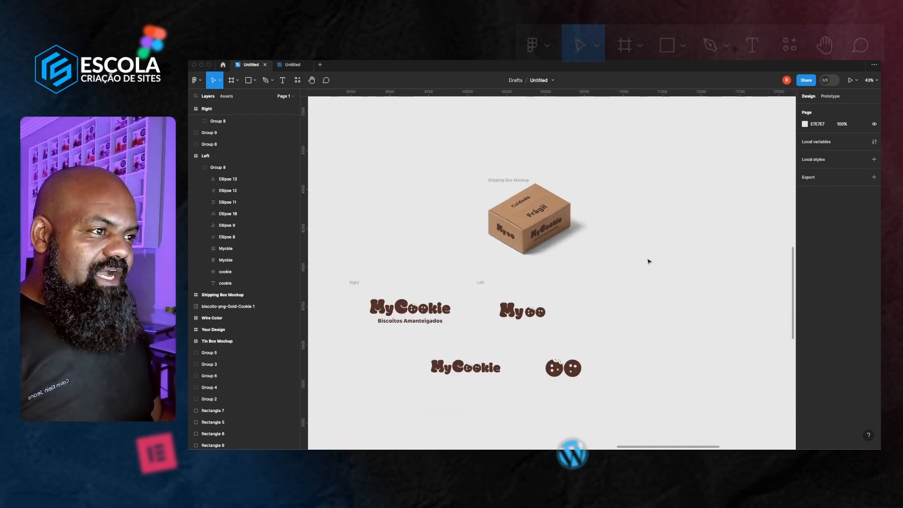
pyautogui.scroll(-1, 648, 261)
pyautogui.scroll(-3, 648, 261)
pyautogui.hscroll(5, 648, 262)
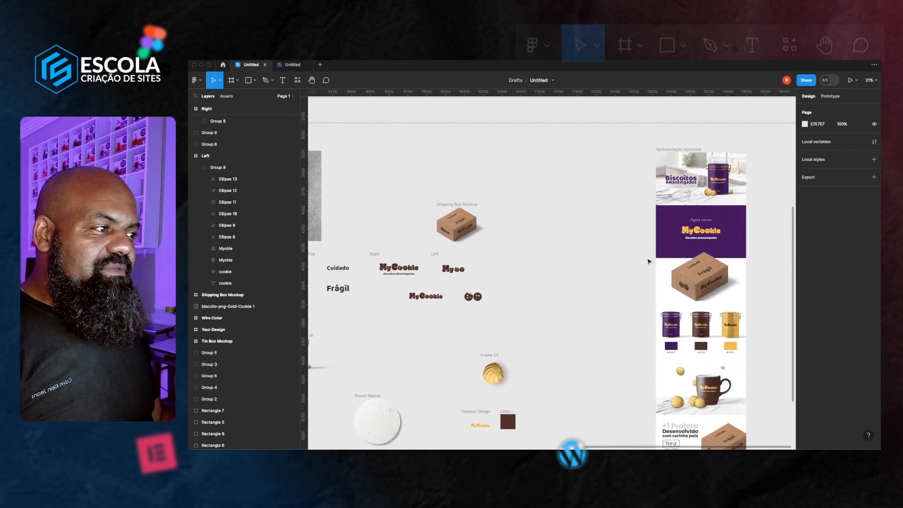
pyautogui.click(443, 206)
pyautogui.moveTo(559, 170); pyautogui.dragTo(676, 171)
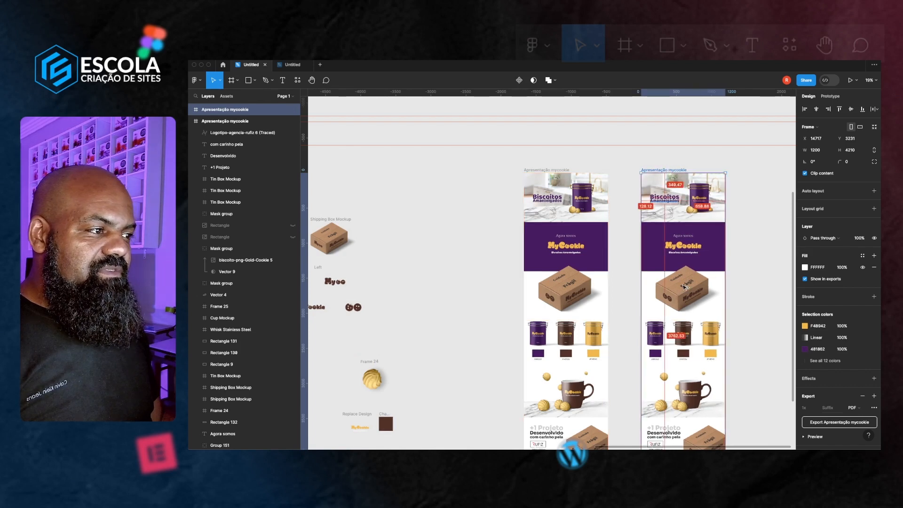
# Move the rendered Shipping Box Mockup frame onto the box image in the duplicated presentation
pyautogui.click(429, 308)
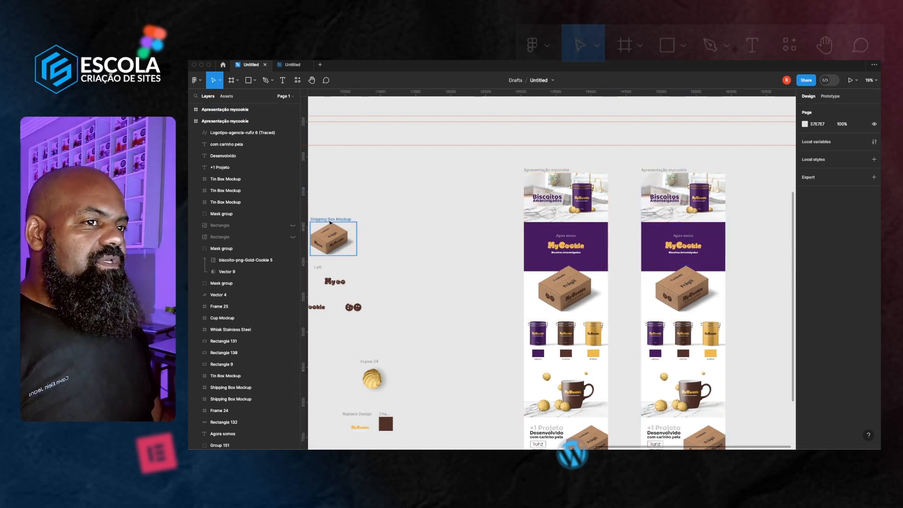
pyautogui.click(331, 219)
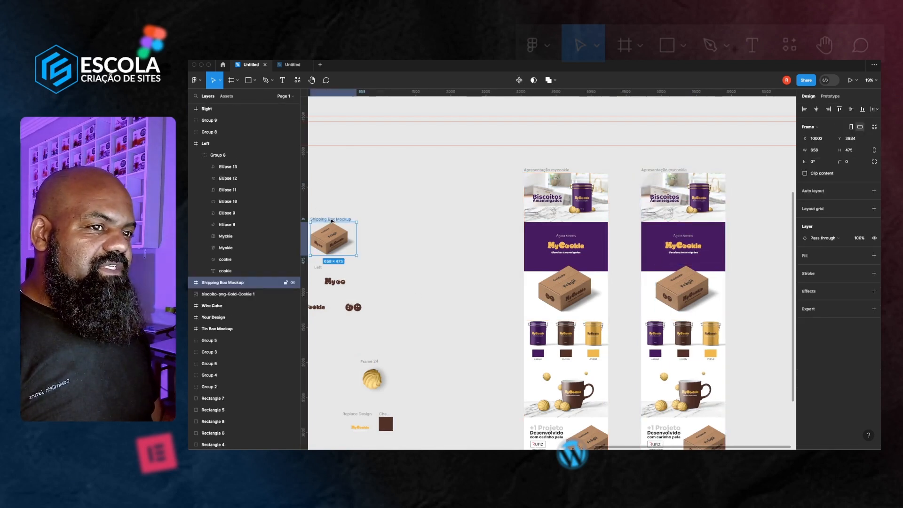
pyautogui.moveTo(332, 220); pyautogui.dragTo(677, 266)
pyautogui.scroll(5, 677, 267)
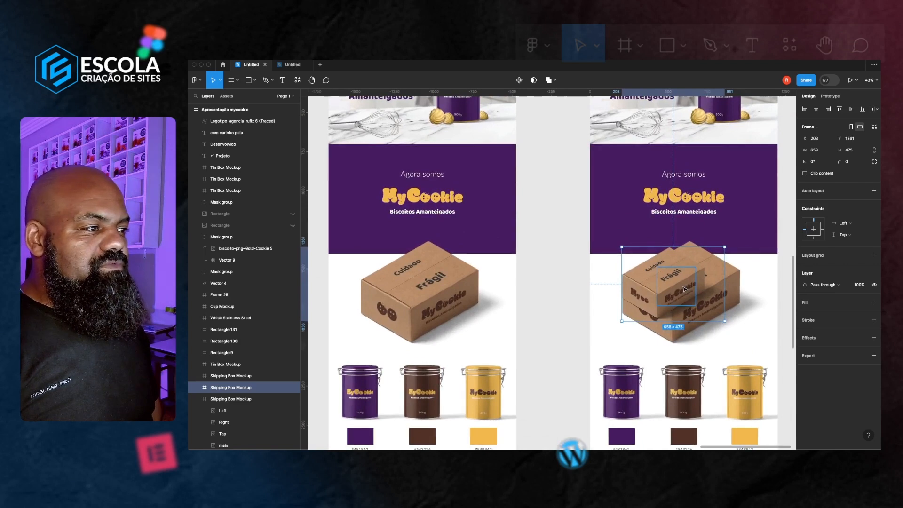
pyautogui.hscroll(3, 684, 289)
pyautogui.scroll(4, 609, 345)
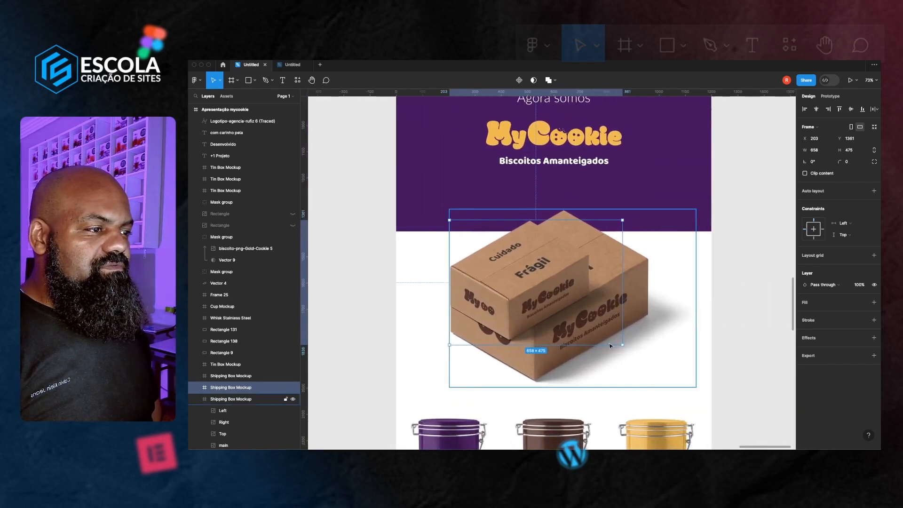
pyautogui.hscroll(1, 609, 345)
# Scale the mockup with the Scale tool to cover the box image and remove the old box image
pyautogui.press('k')
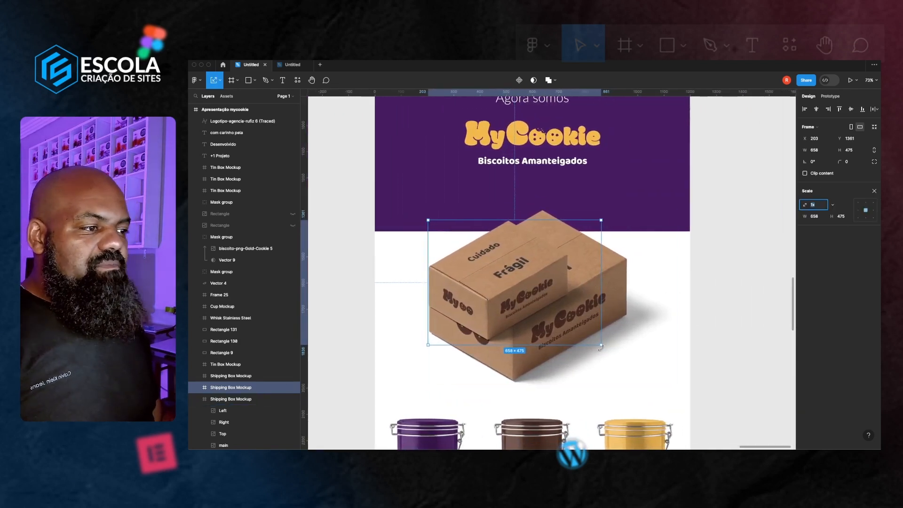
pyautogui.moveTo(601, 345); pyautogui.dragTo(663, 389)
pyautogui.moveTo(662, 221); pyautogui.dragTo(676, 205)
pyautogui.press('Delete')
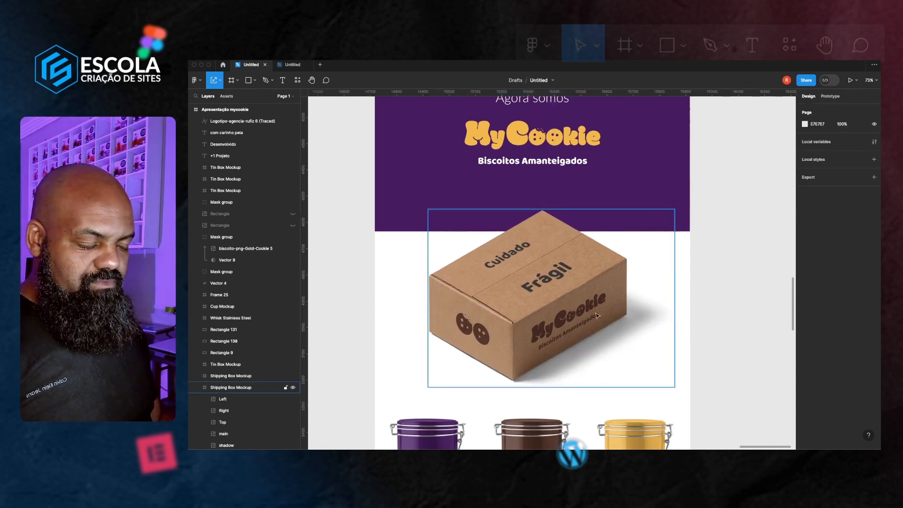
pyautogui.click(574, 320)
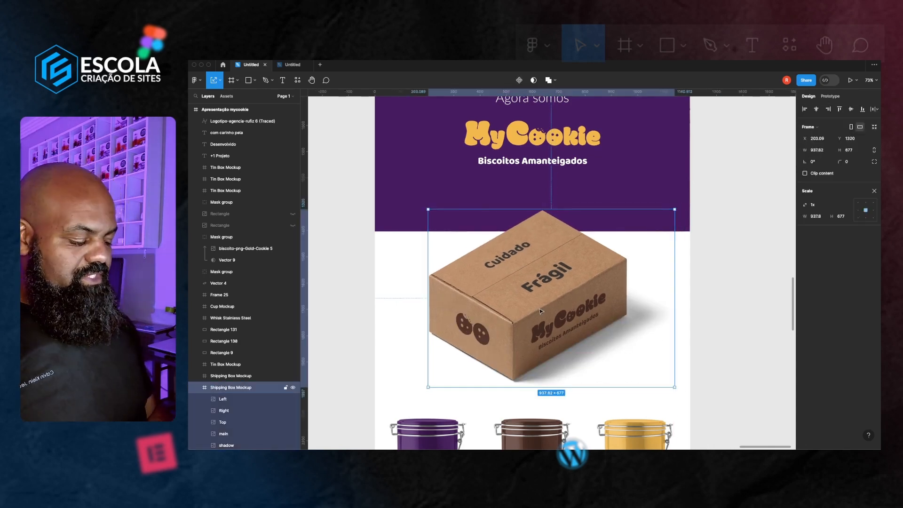
pyautogui.press('Delete')
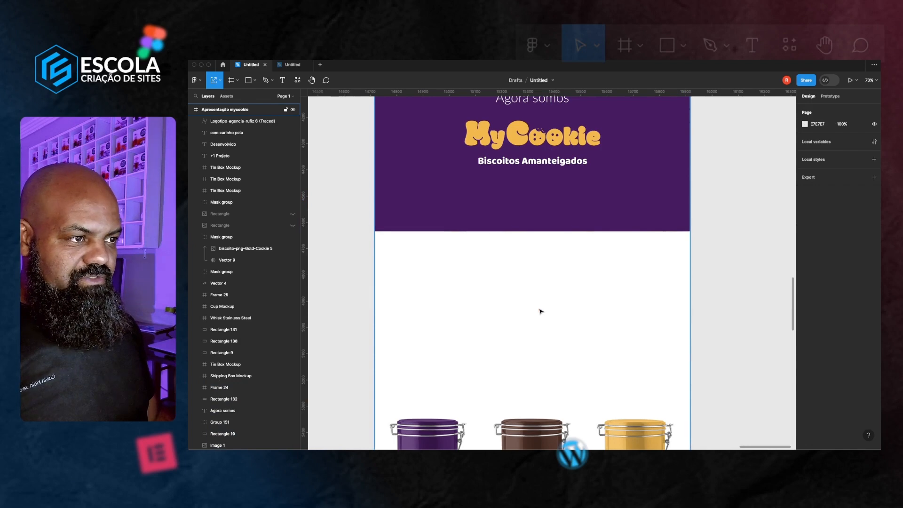
pyautogui.press('super+z')
pyautogui.click(739, 309)
# Paste a copy of the shipping box mockup over the lower box image and scale it to about 780 × 563
pyautogui.scroll(-1, 538, 246)
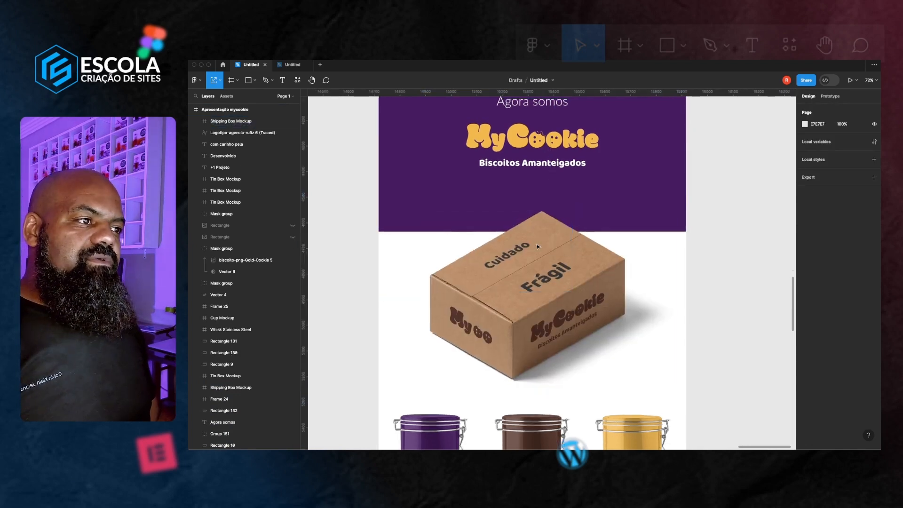
pyautogui.scroll(-3, 538, 246)
pyautogui.scroll(-5, 588, 284)
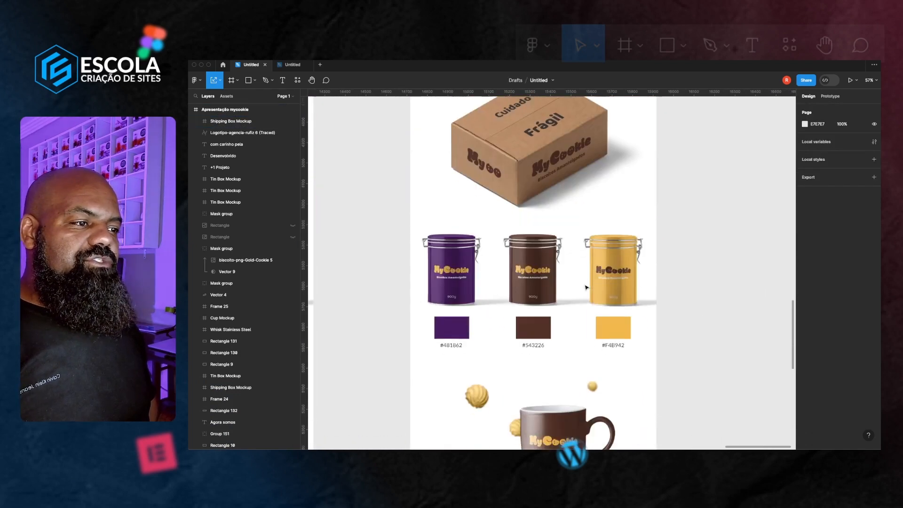
pyautogui.scroll(-6, 586, 288)
pyautogui.click(588, 319)
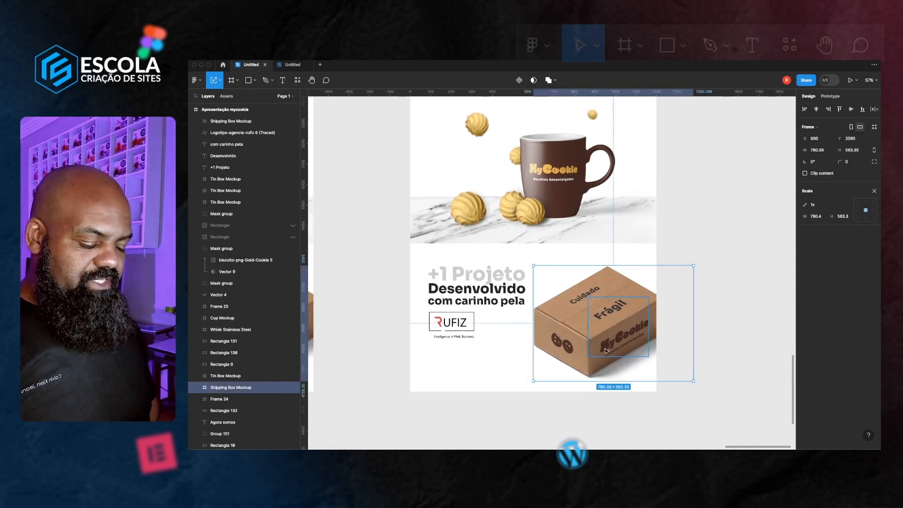
pyautogui.hotkey('ctrl', 'v')
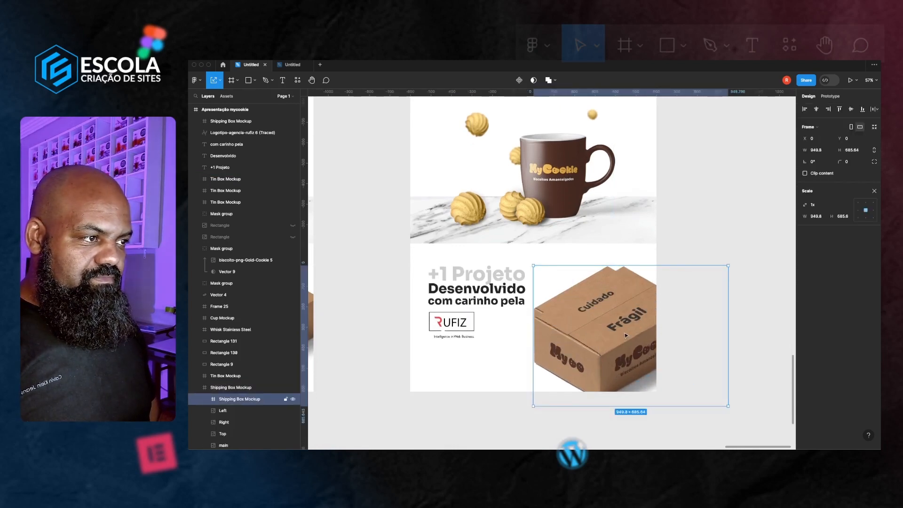
pyautogui.moveTo(712, 396); pyautogui.dragTo(688, 381)
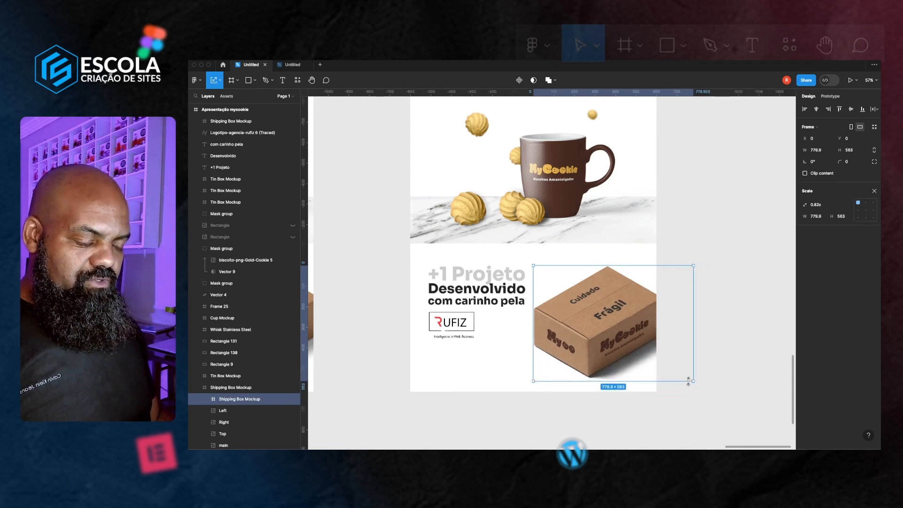
pyautogui.press('Escape')
# Try to delete the original box image in the lower section, then undo it
pyautogui.click(599, 342)
pyautogui.press('Delete')
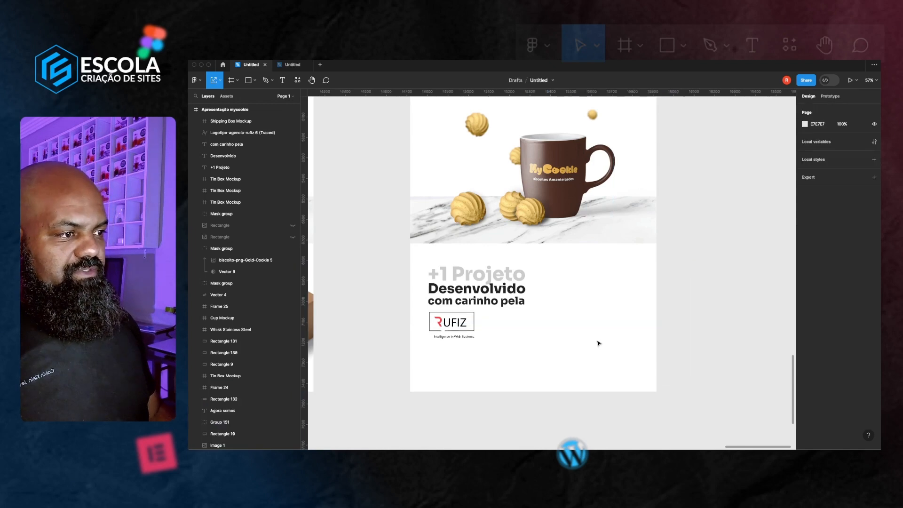
pyautogui.press('super+z')
# Inspect the pasted shipping box mockup's layers inside the presentation frame
pyautogui.click(647, 314)
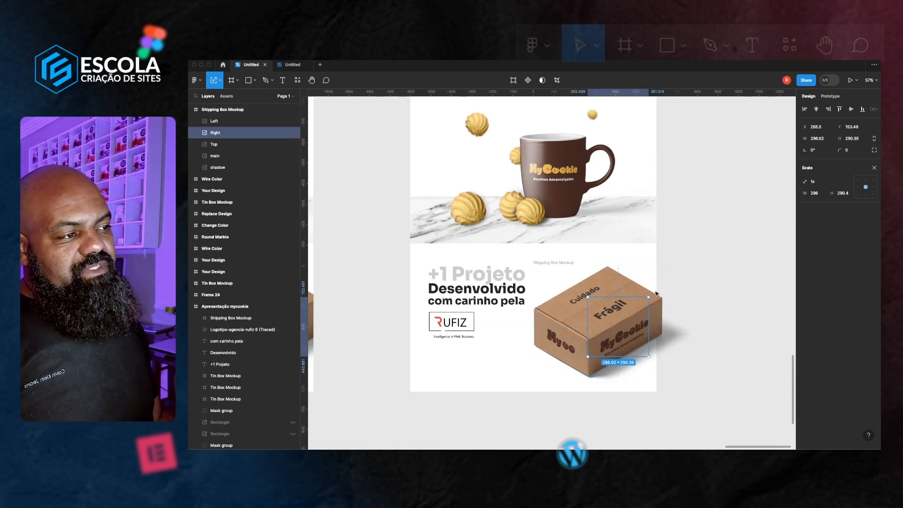
pyautogui.click(703, 324)
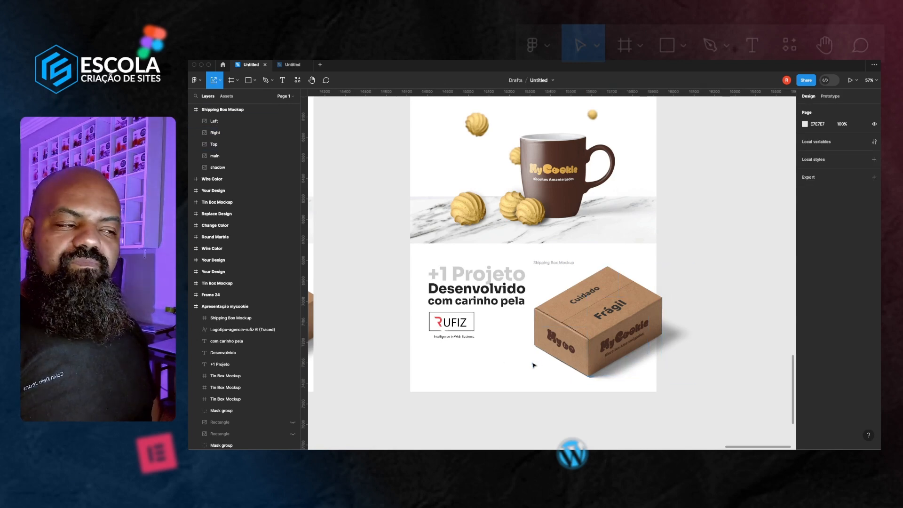
pyautogui.scroll(3, 620, 385)
pyautogui.click(619, 385)
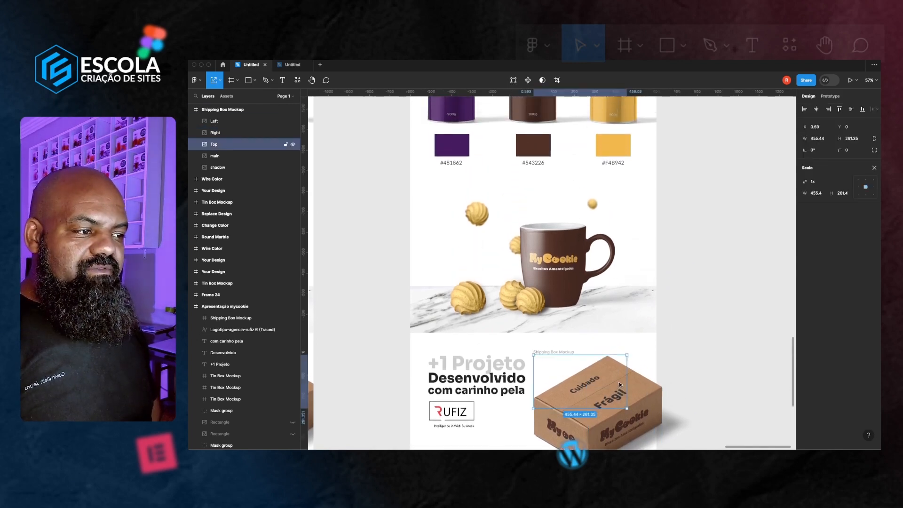
pyautogui.click(550, 352)
pyautogui.scroll(-1, 551, 353)
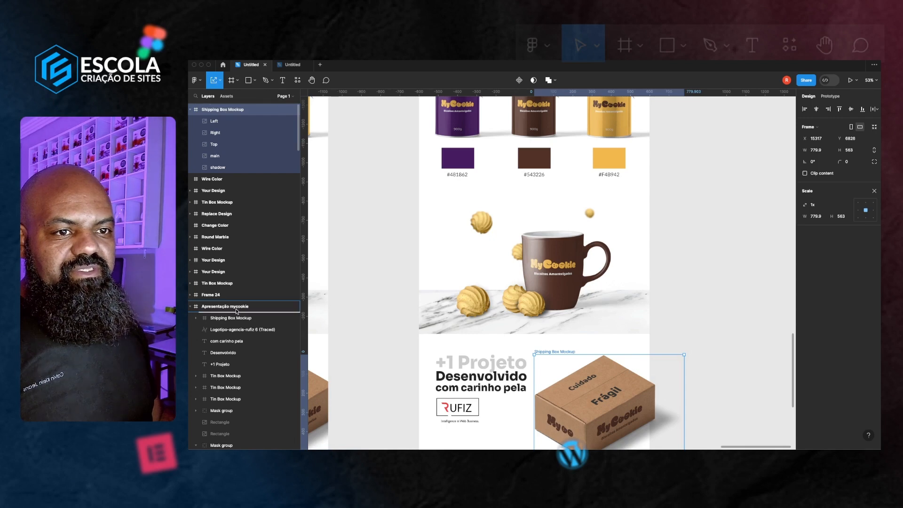
pyautogui.moveTo(236, 311); pyautogui.dragTo(236, 312)
pyautogui.click(691, 371)
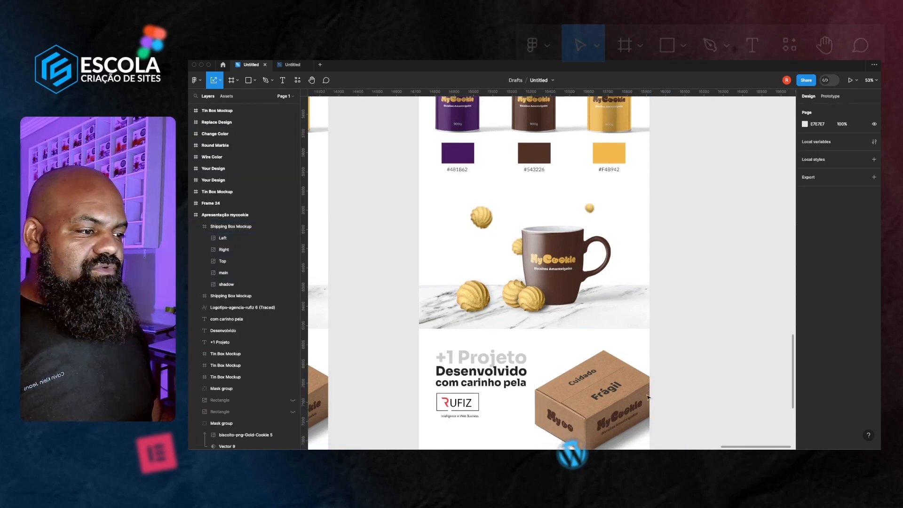
# Zoom out to compare the original and updated presentation frames side by side
pyautogui.scroll(-3, 633, 338)
pyautogui.scroll(5, 536, 363)
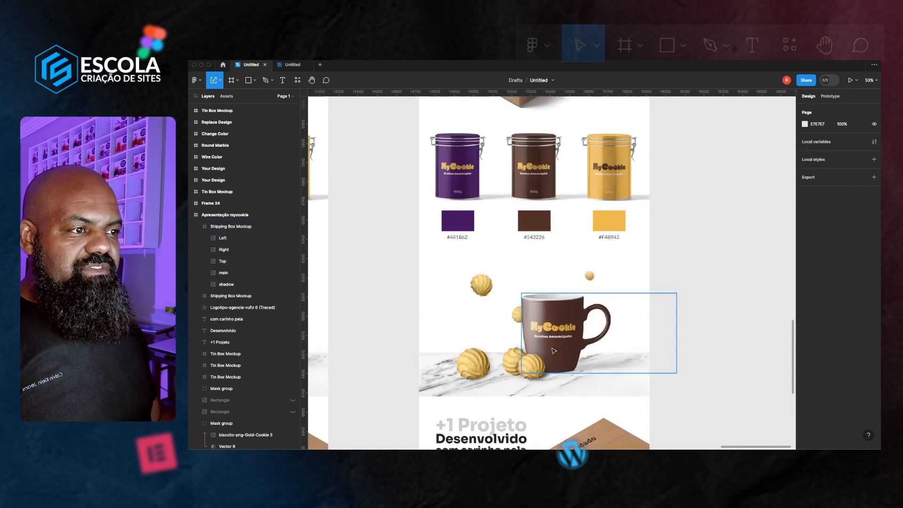
pyautogui.scroll(-3, 553, 350)
pyautogui.scroll(5, 588, 353)
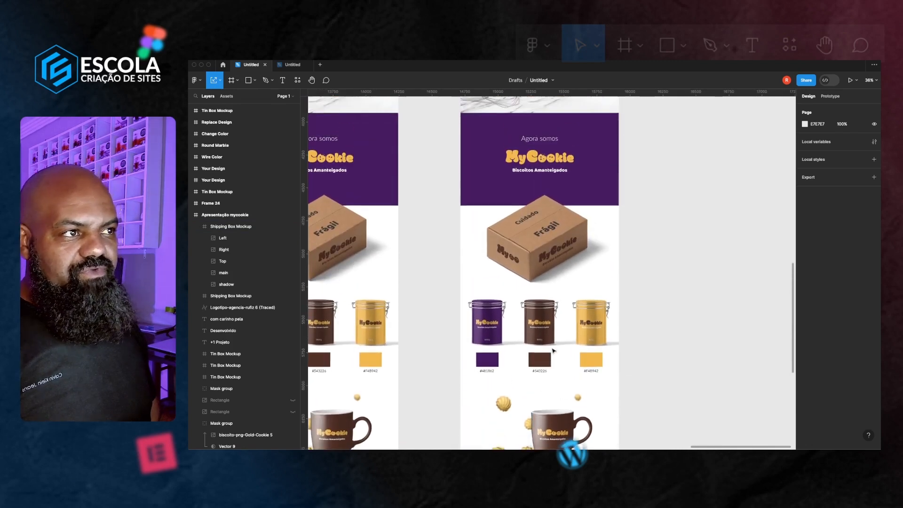
pyautogui.scroll(-4, 607, 343)
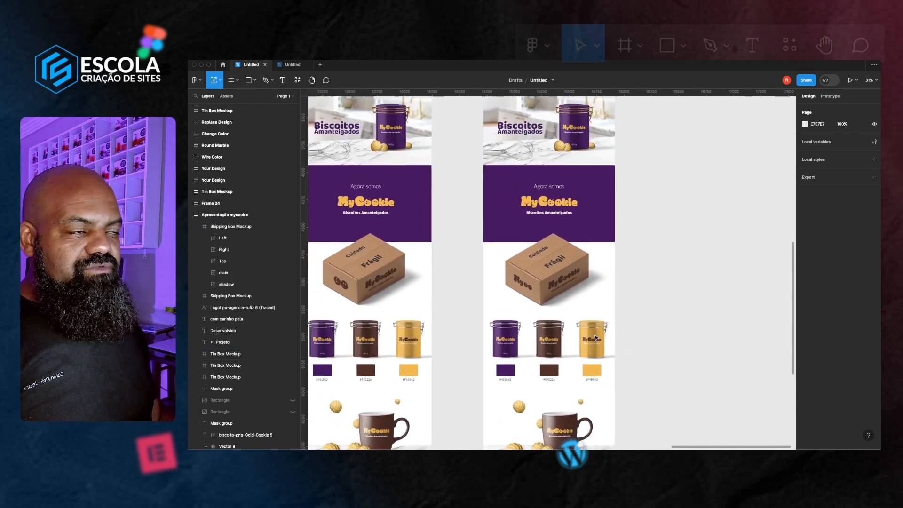
pyautogui.click(528, 110)
pyautogui.scroll(-2, 529, 141)
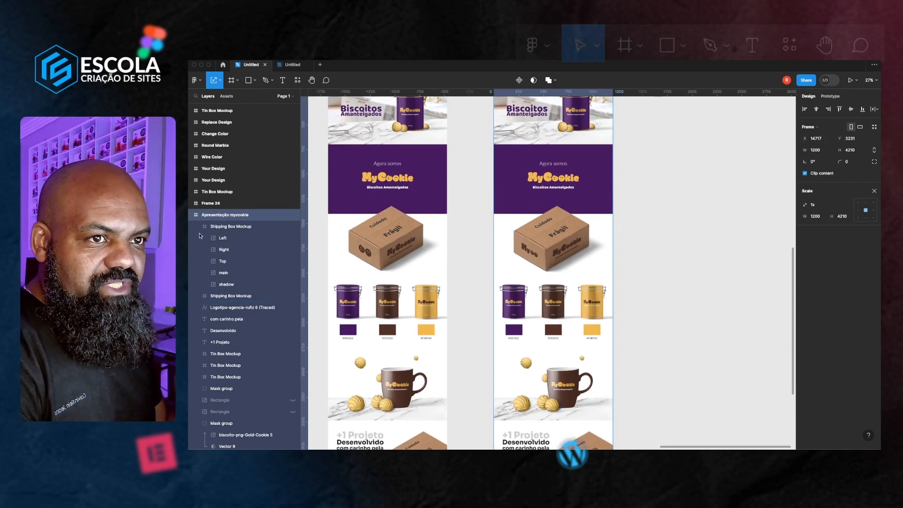
pyautogui.scroll(-4, 601, 309)
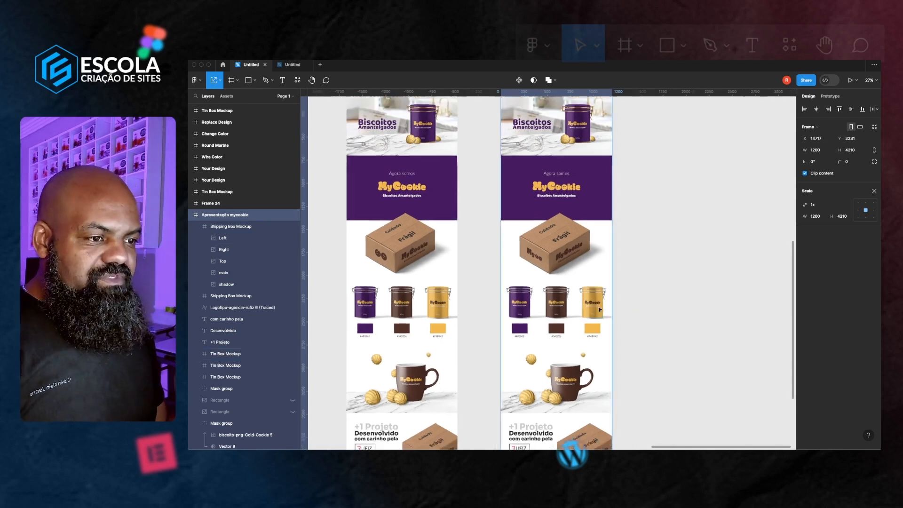
pyautogui.scroll(-1, 617, 332)
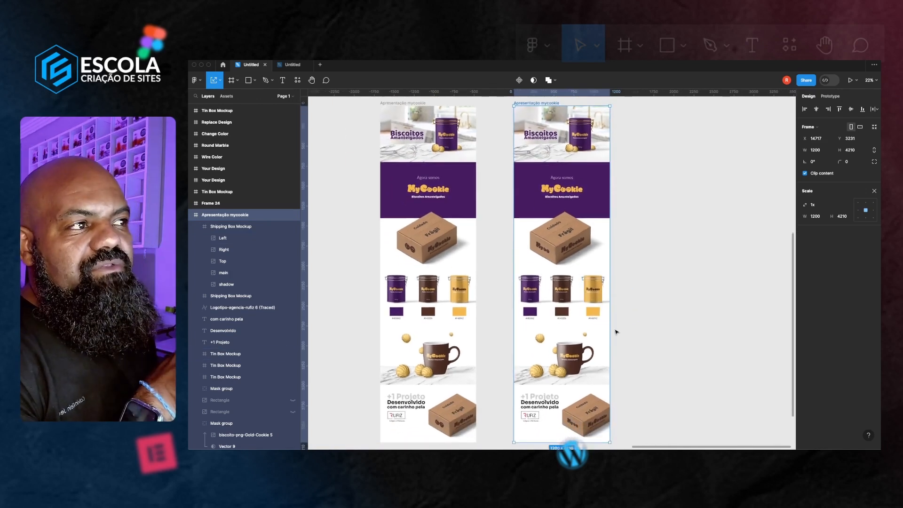
pyautogui.scroll(1, 616, 332)
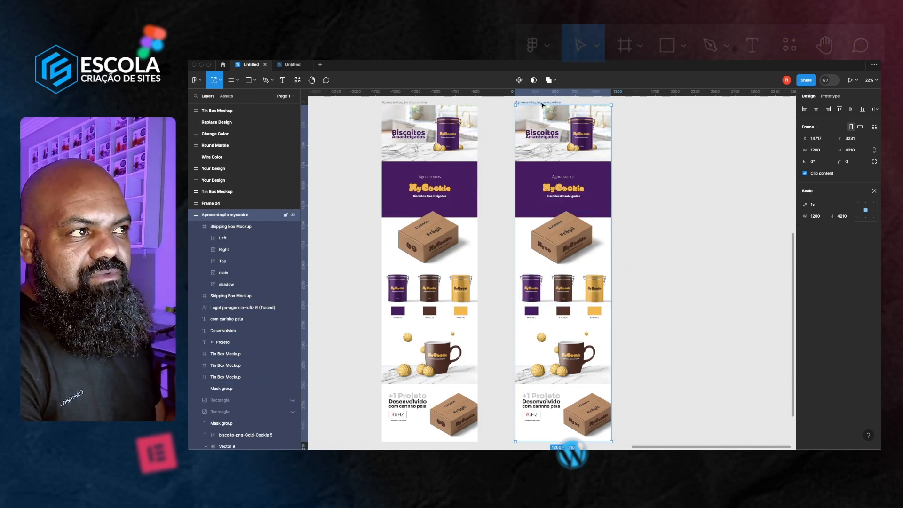
# Toggle the updated presentation frame's visibility on and off to compare it with the original
pyautogui.click(293, 216)
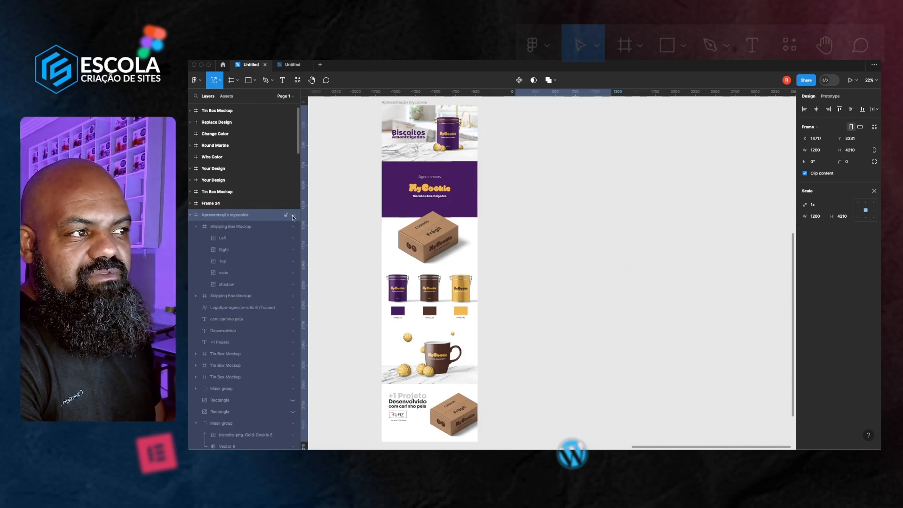
pyautogui.click(292, 216)
pyautogui.click(293, 217)
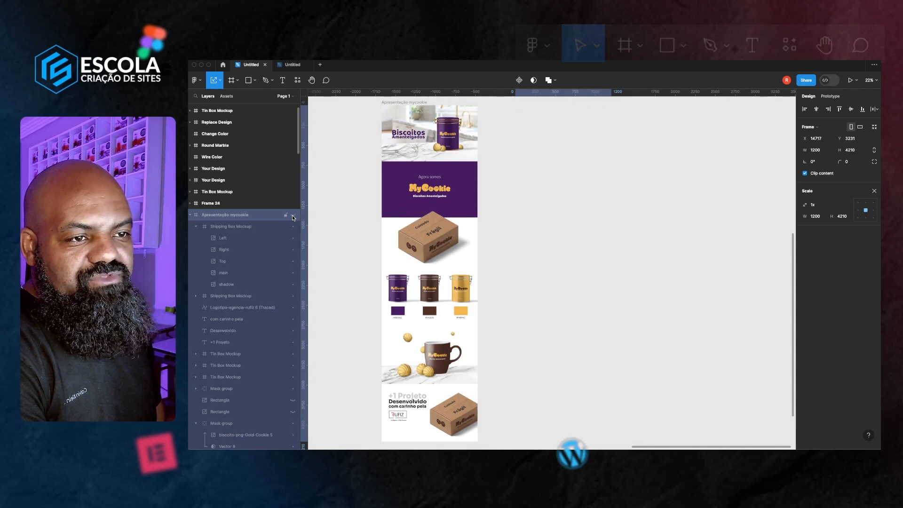
pyautogui.click(292, 216)
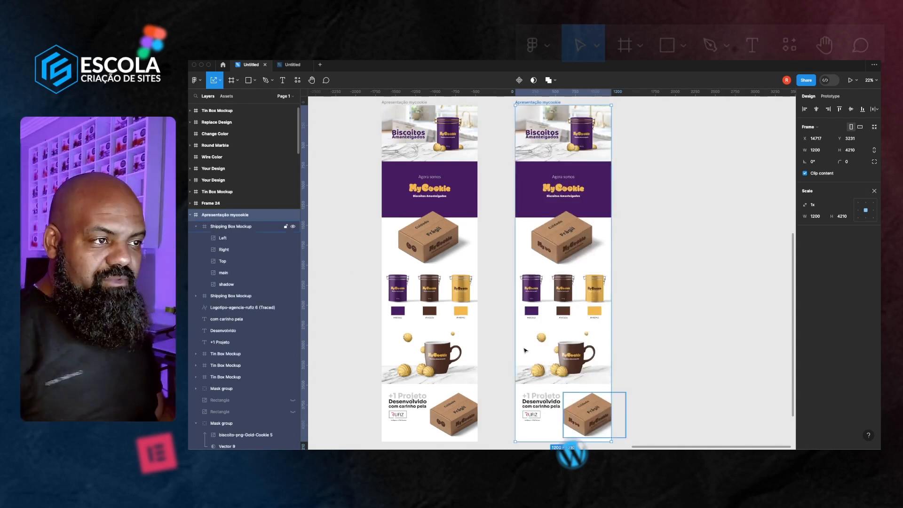
# Zoom in and pan across both frames to compare the shipping box, tin and mug sections
pyautogui.click(685, 319)
pyautogui.scroll(5, 498, 241)
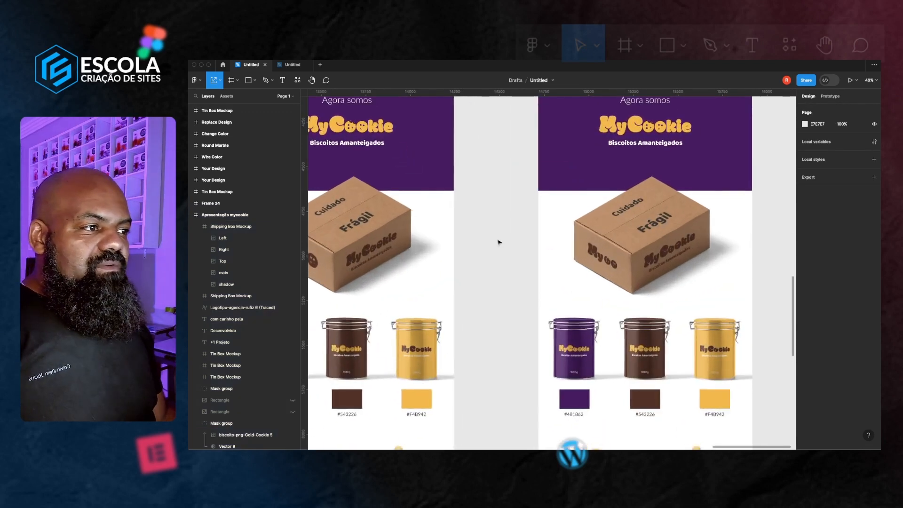
pyautogui.scroll(3, 498, 242)
pyautogui.hscroll(-6, 544, 245)
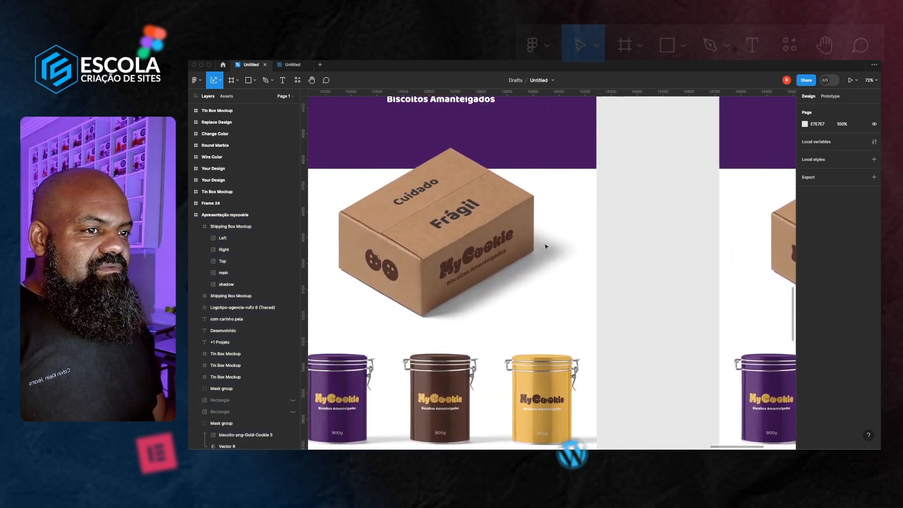
pyautogui.hscroll(4, 545, 245)
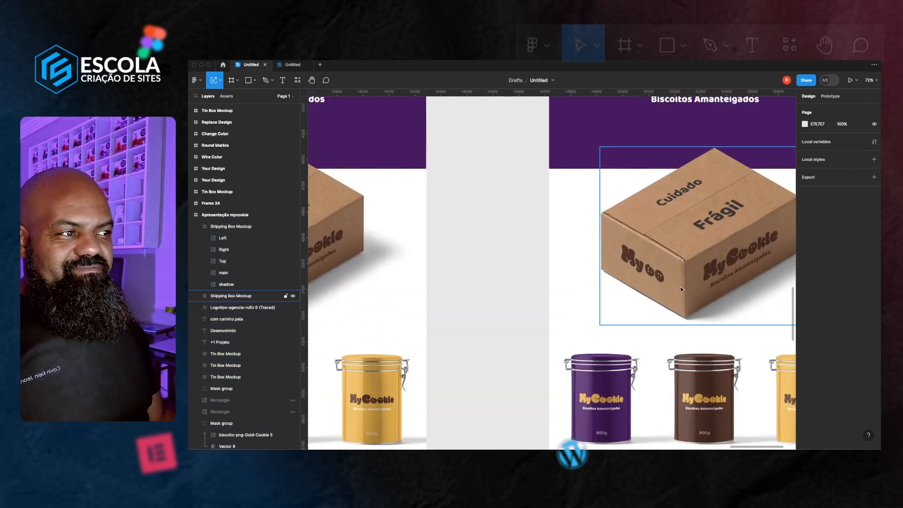
pyautogui.hscroll(-5, 681, 289)
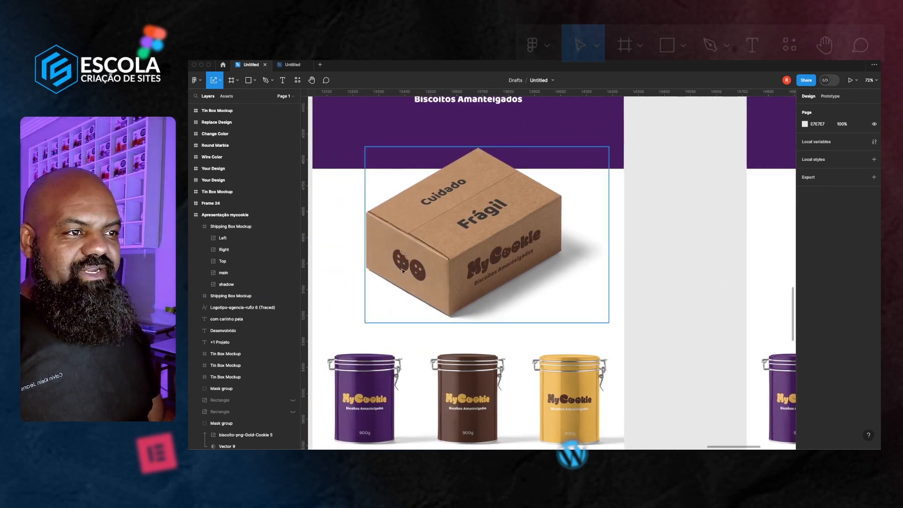
pyautogui.hscroll(6, 437, 267)
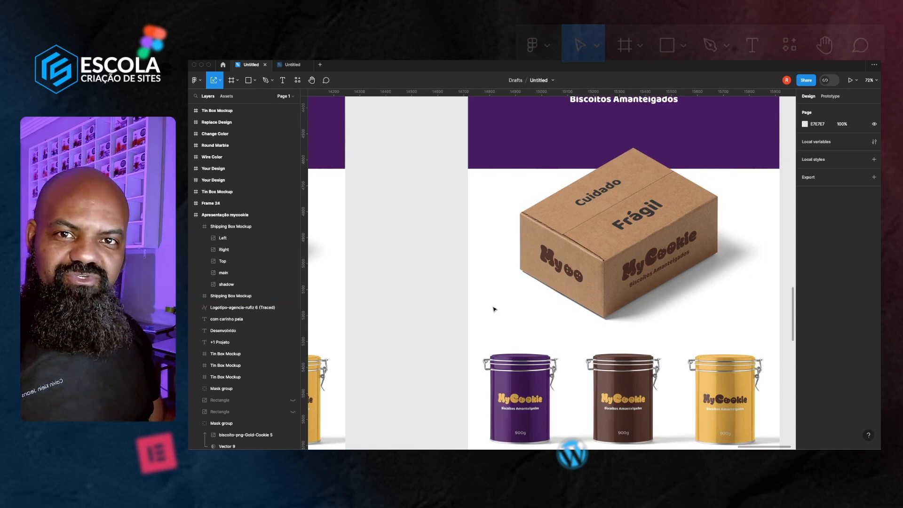
pyautogui.scroll(-6, 493, 309)
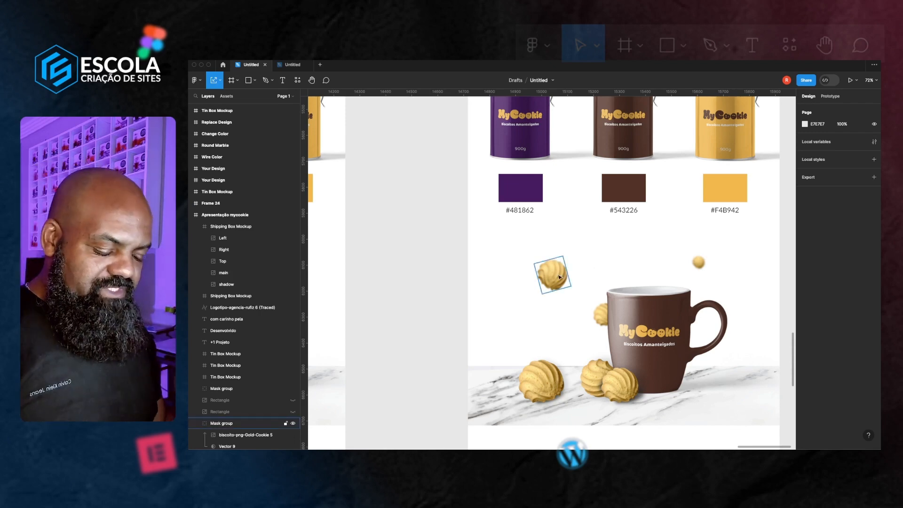
pyautogui.scroll(4, 559, 276)
pyautogui.hscroll(1, 540, 281)
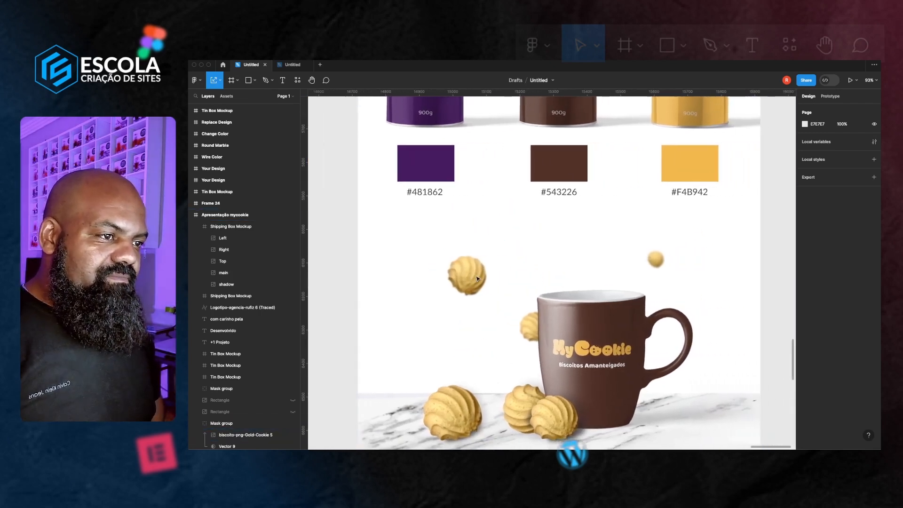
pyautogui.scroll(1, 540, 280)
pyautogui.scroll(-1, 472, 298)
pyautogui.scroll(-1, 473, 298)
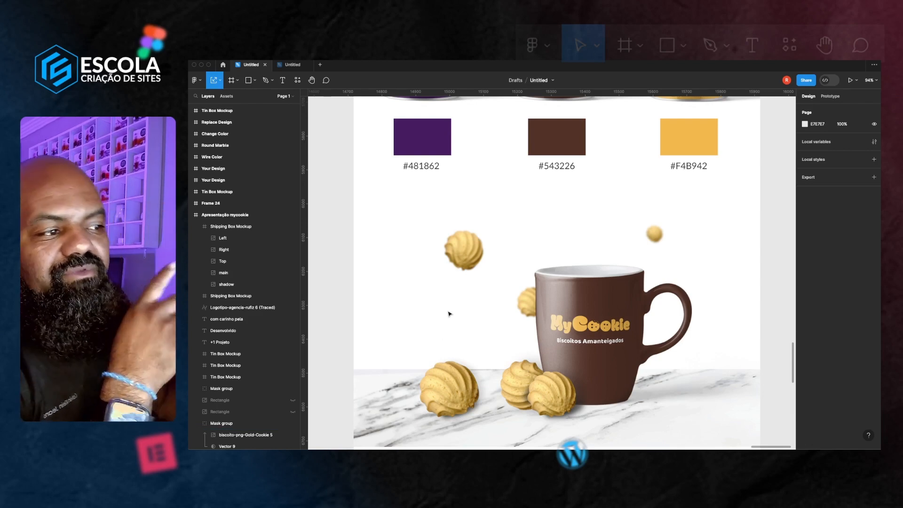
# Select the floating cookie group above the mug and hide its layer blur effect
pyautogui.click(467, 264)
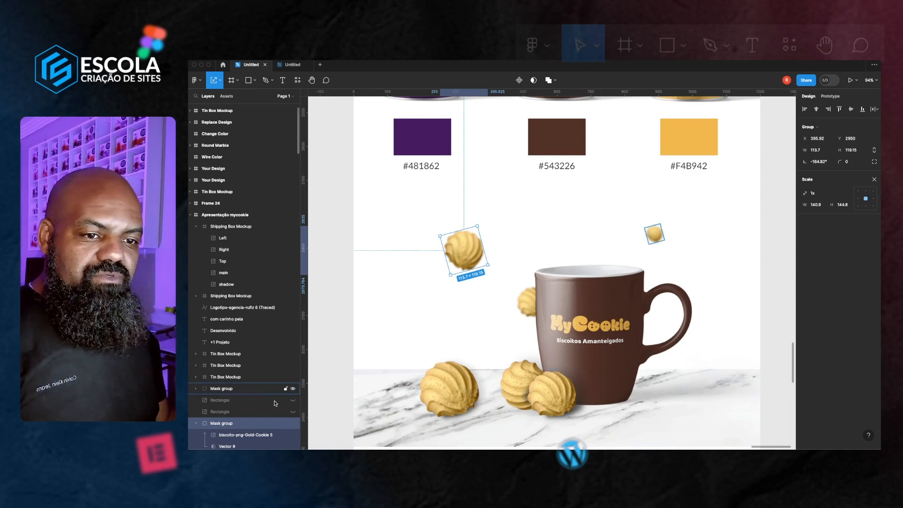
pyautogui.doubleClick(475, 261)
pyautogui.click(480, 323)
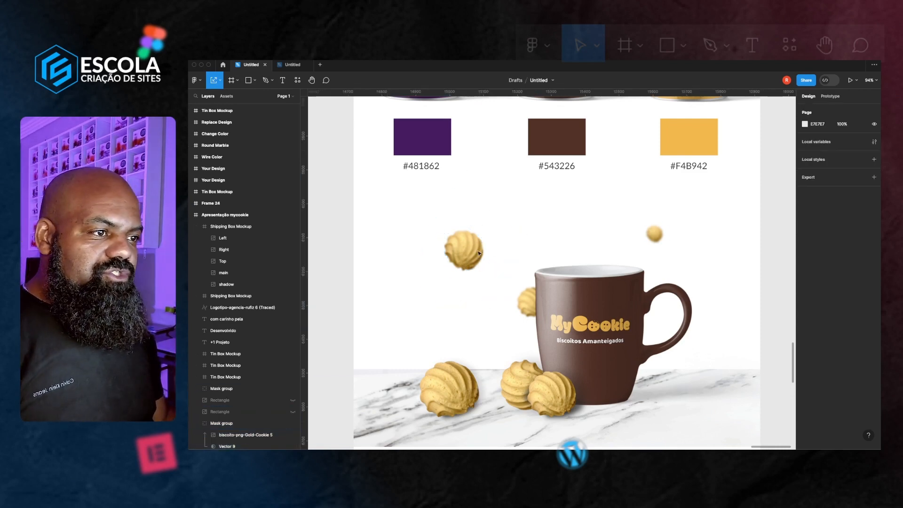
pyautogui.click(477, 258)
pyautogui.rightClick(478, 256)
pyautogui.moveTo(544, 390)
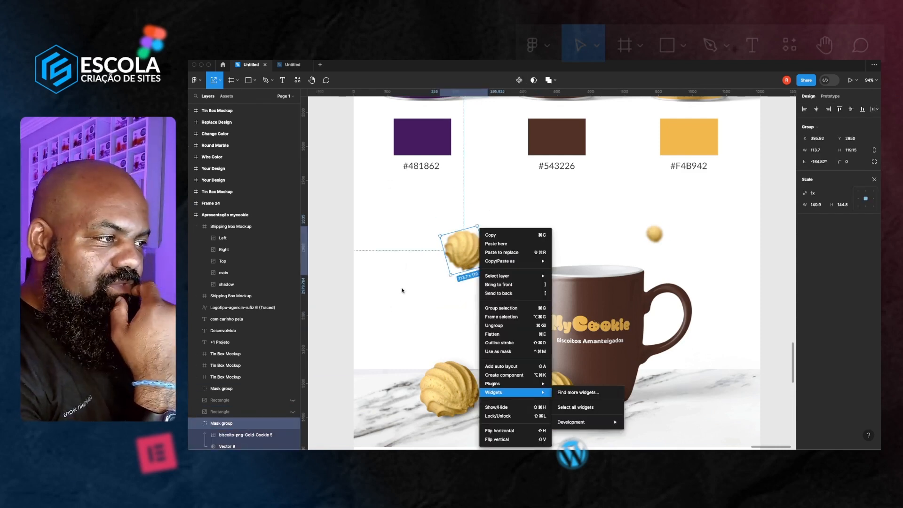
pyautogui.click(393, 309)
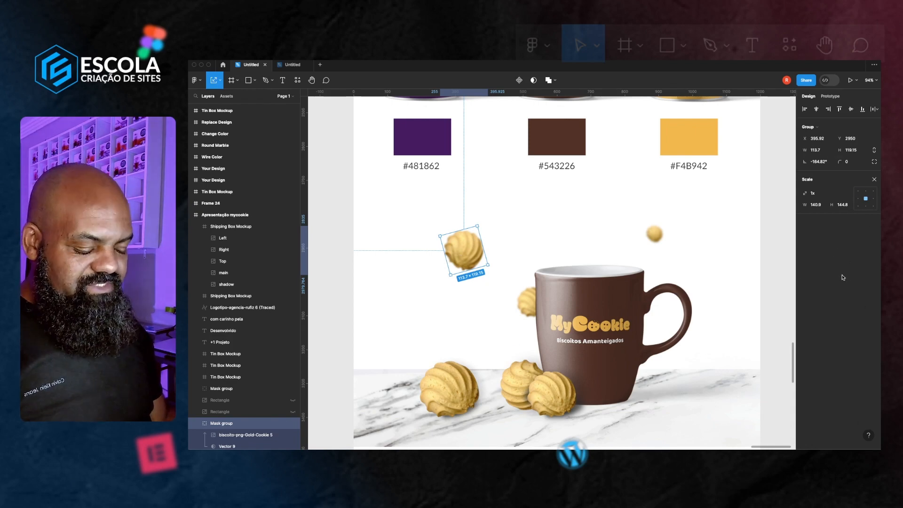
pyautogui.press('v')
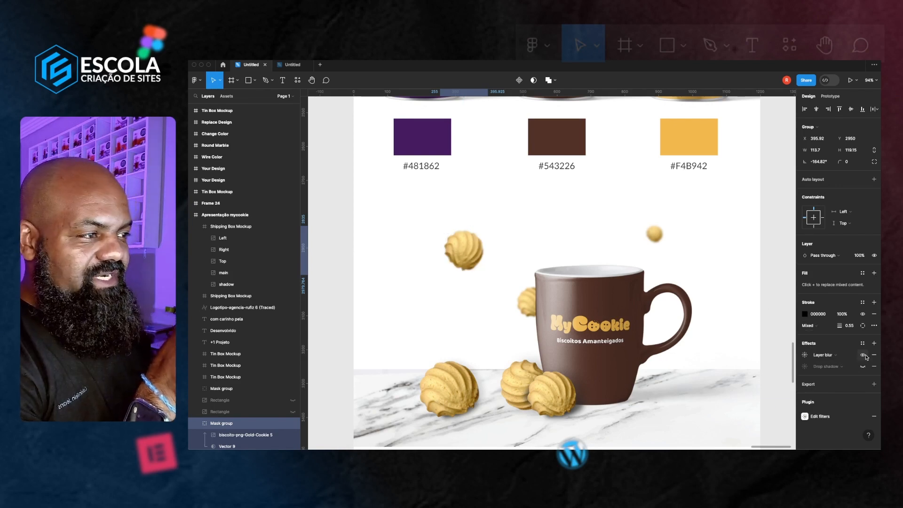
pyautogui.click(863, 355)
pyautogui.click(864, 355)
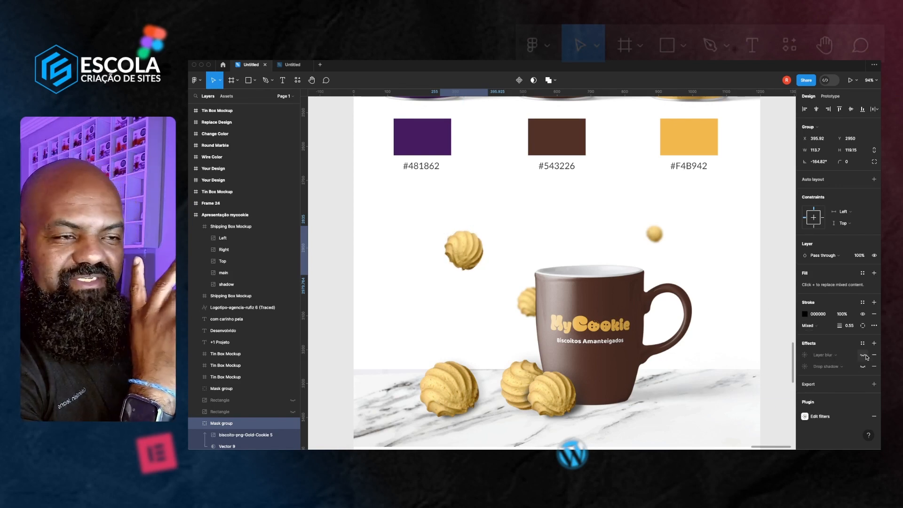
# Run the Filter / effects plugin on the selected floating cookie
pyautogui.click(465, 250)
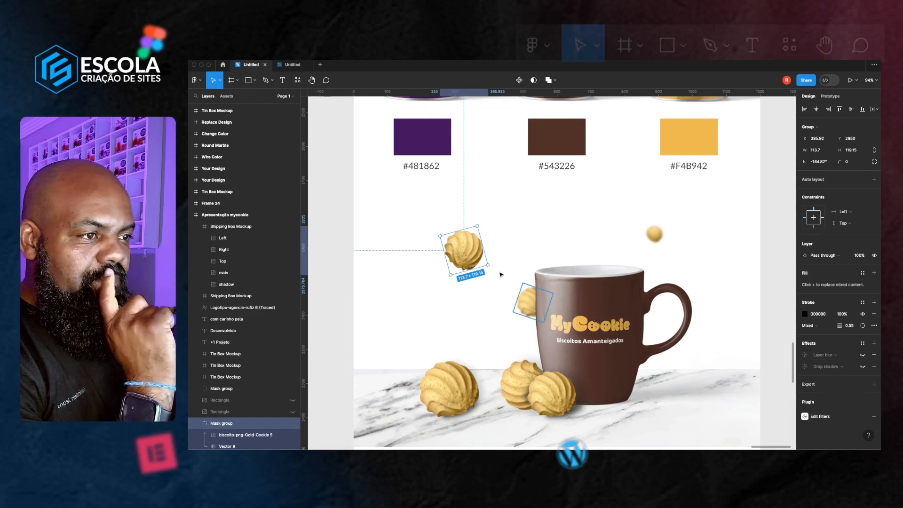
pyautogui.rightClick(474, 255)
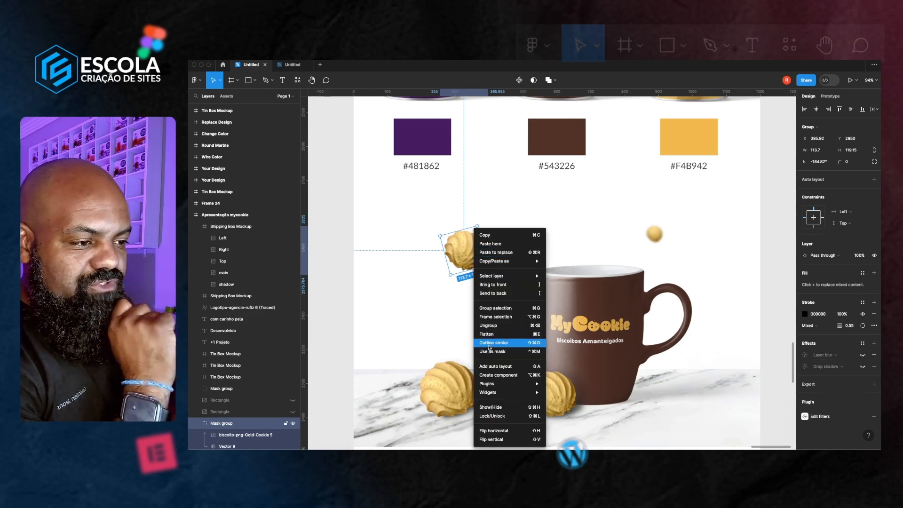
pyautogui.moveTo(489, 386)
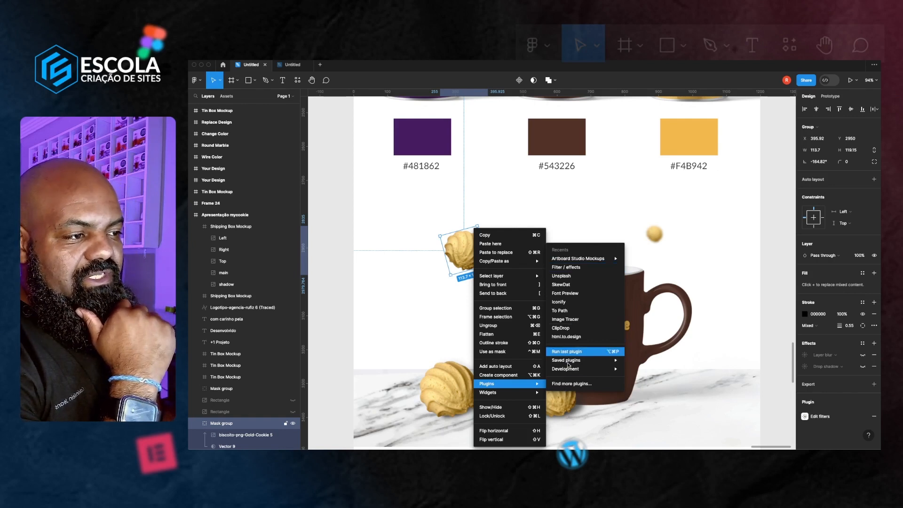
pyautogui.click(298, 84)
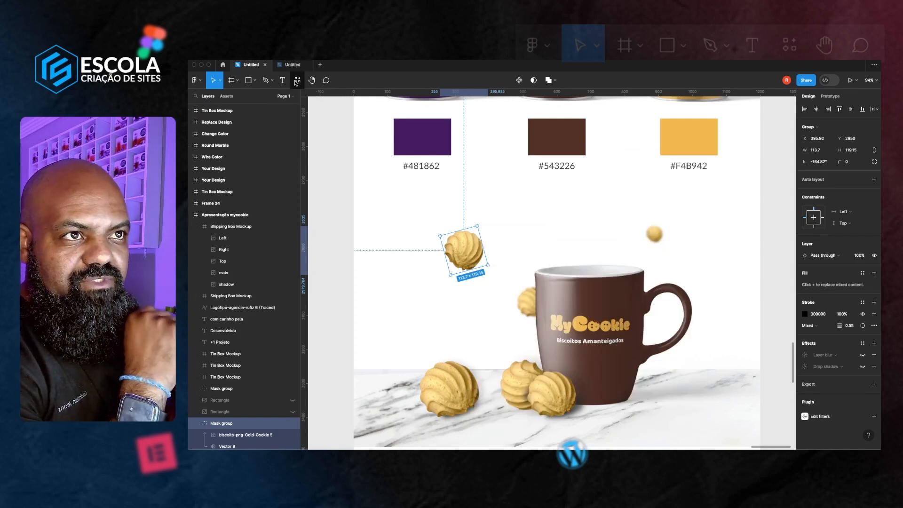
pyautogui.click(297, 83)
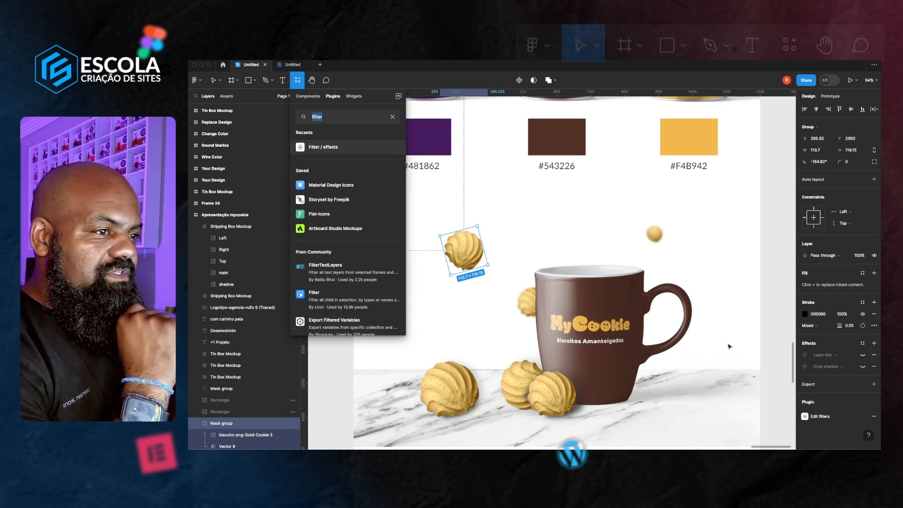
pyautogui.press('Escape')
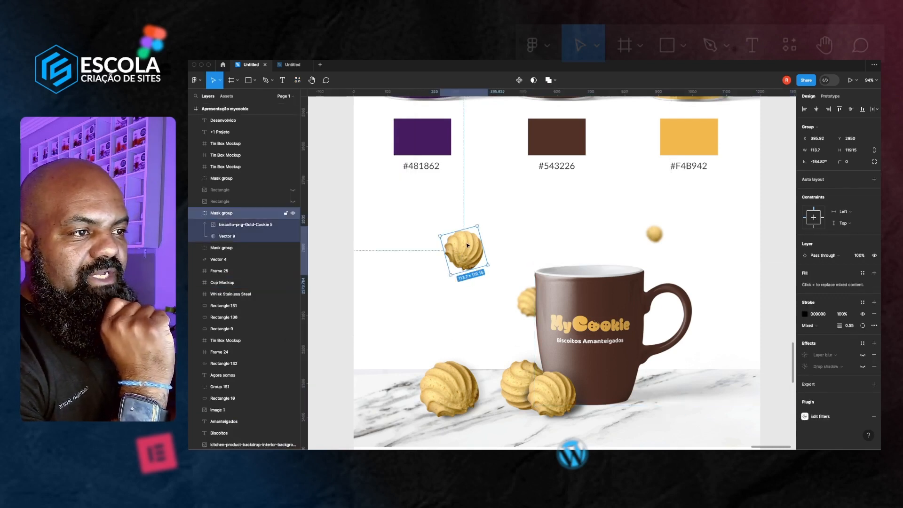
pyautogui.rightClick(462, 251)
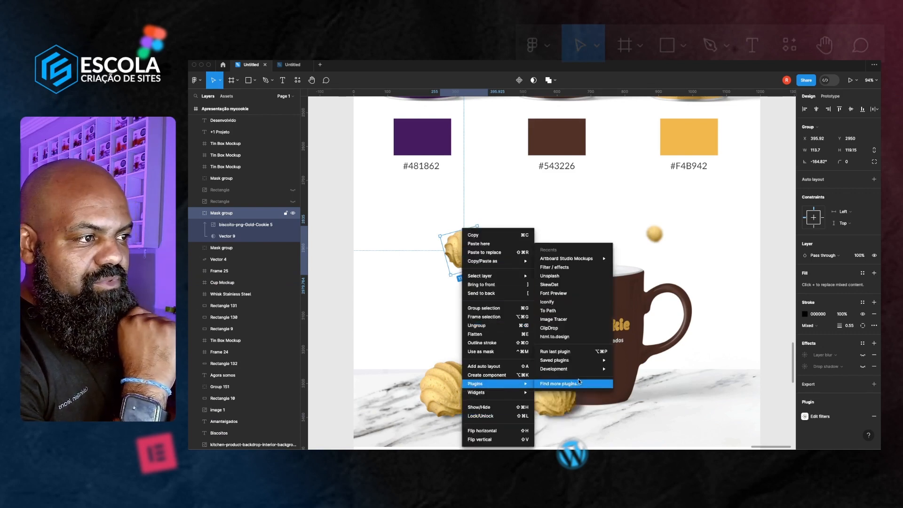
pyautogui.click(577, 271)
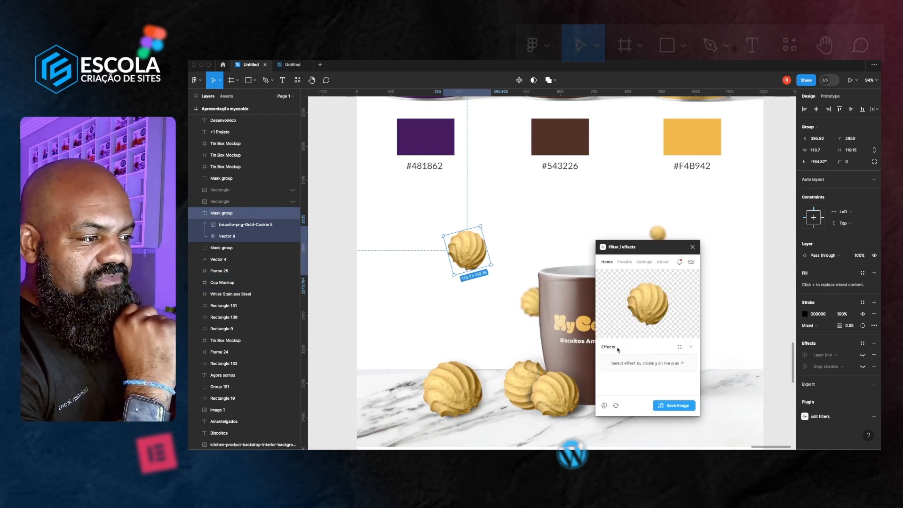
# Add a Zoom Blur effect to the cookie in the Filter / effects plugin
pyautogui.click(691, 348)
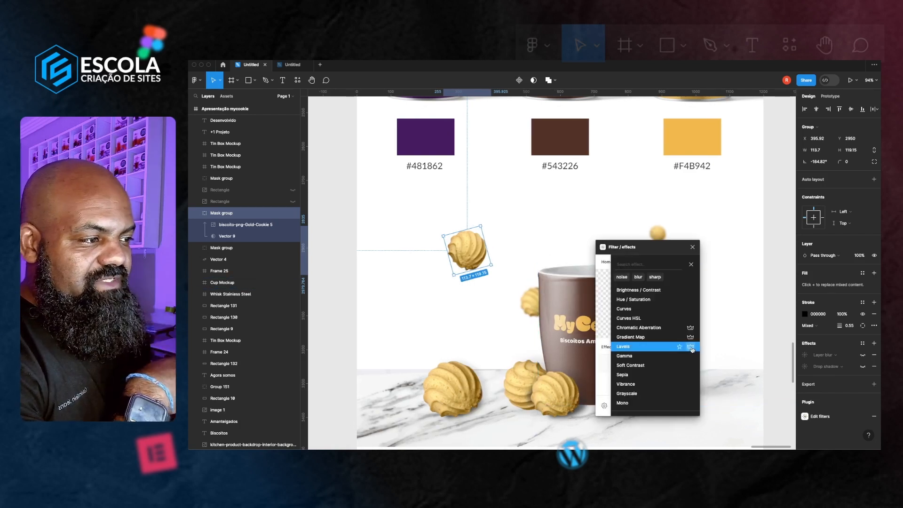
pyautogui.scroll(-5, 665, 329)
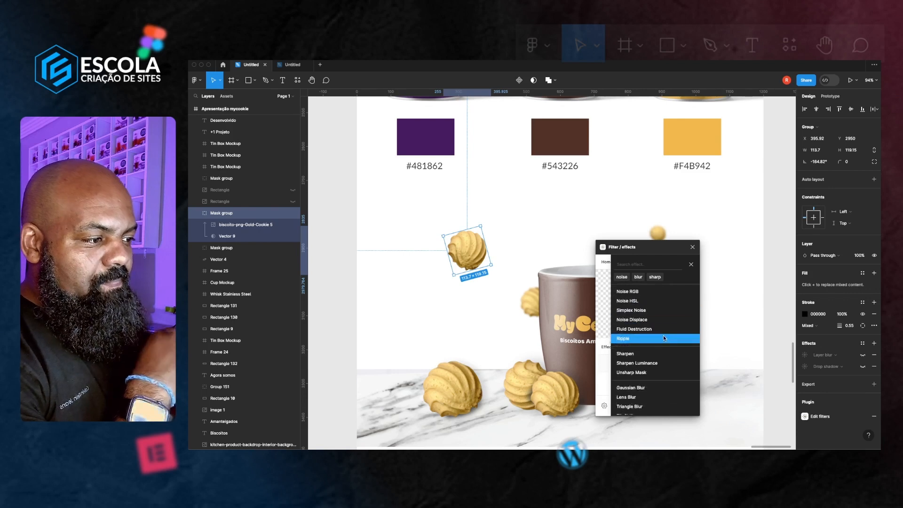
pyautogui.scroll(-2, 665, 338)
pyautogui.scroll(-1, 653, 363)
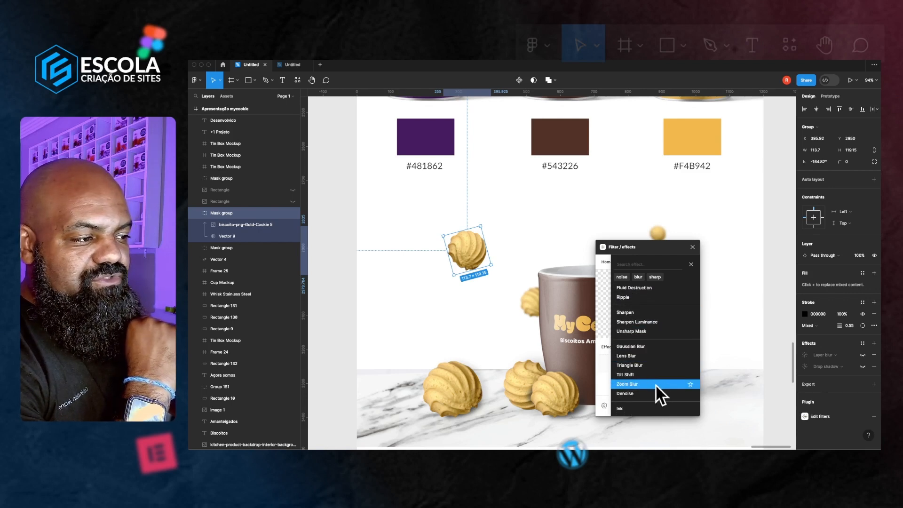
pyautogui.click(646, 384)
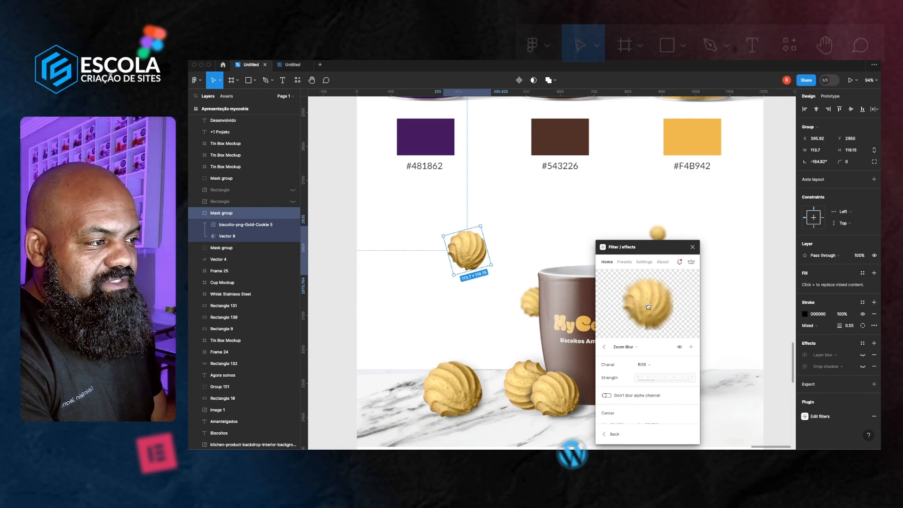
# Adjust the Zoom Blur's center point and strength on the cookie preview
pyautogui.moveTo(649, 307); pyautogui.dragTo(649, 317)
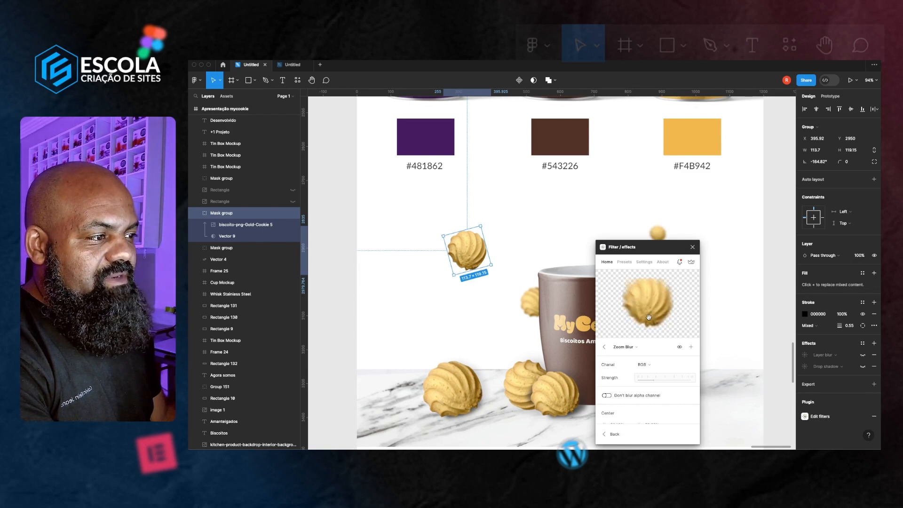
pyautogui.click(655, 381)
pyautogui.moveTo(648, 381); pyautogui.dragTo(640, 381)
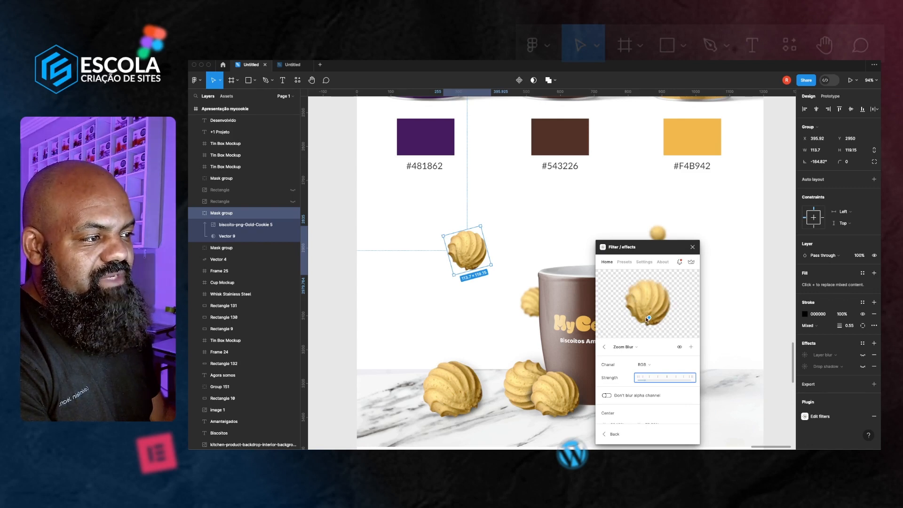
pyautogui.moveTo(649, 318); pyautogui.dragTo(649, 322)
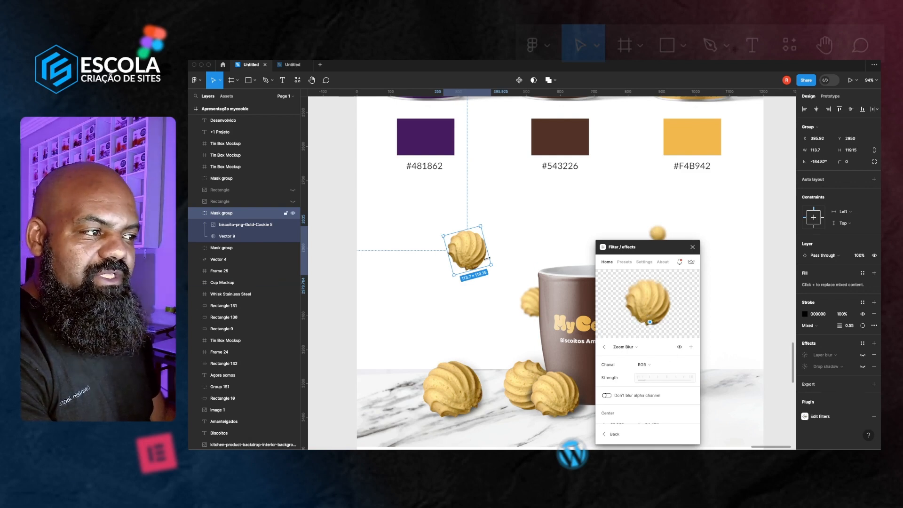
# Save the zoom-blurred cookie as an image onto the canvas and deselect it
pyautogui.click(607, 434)
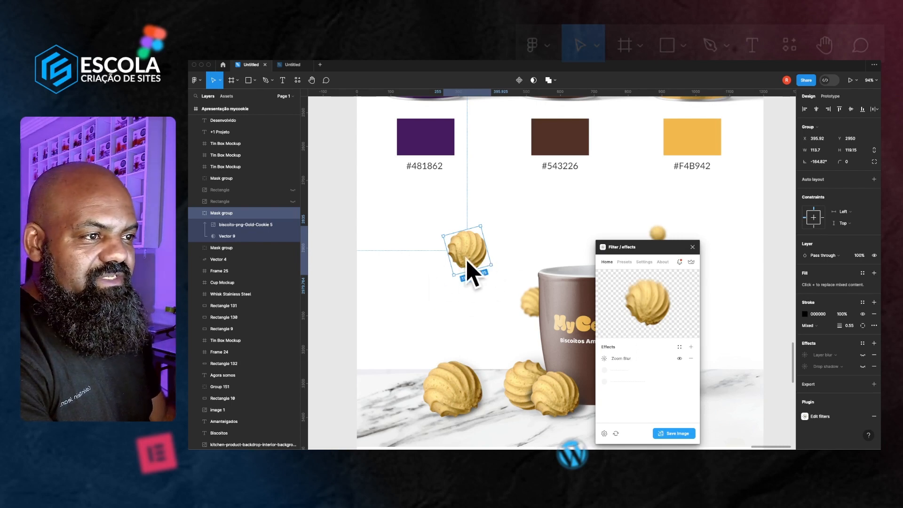
pyautogui.click(676, 435)
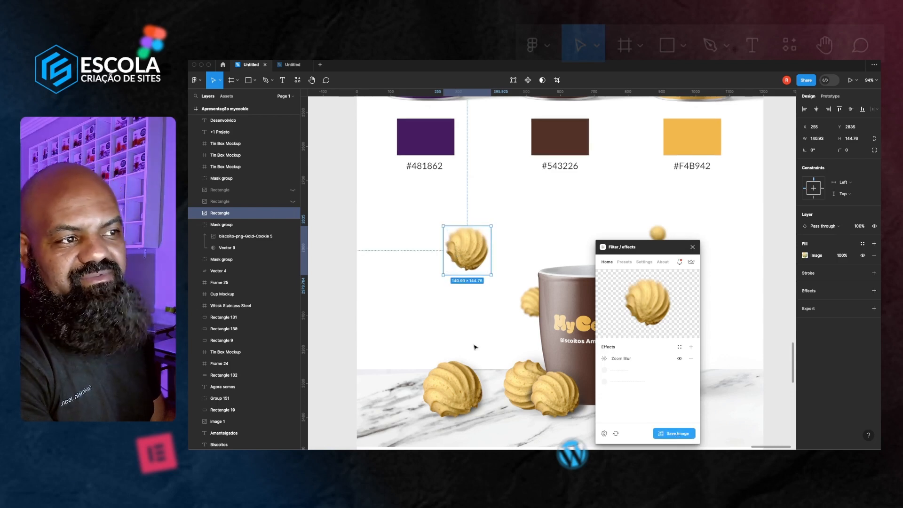
pyautogui.click(483, 321)
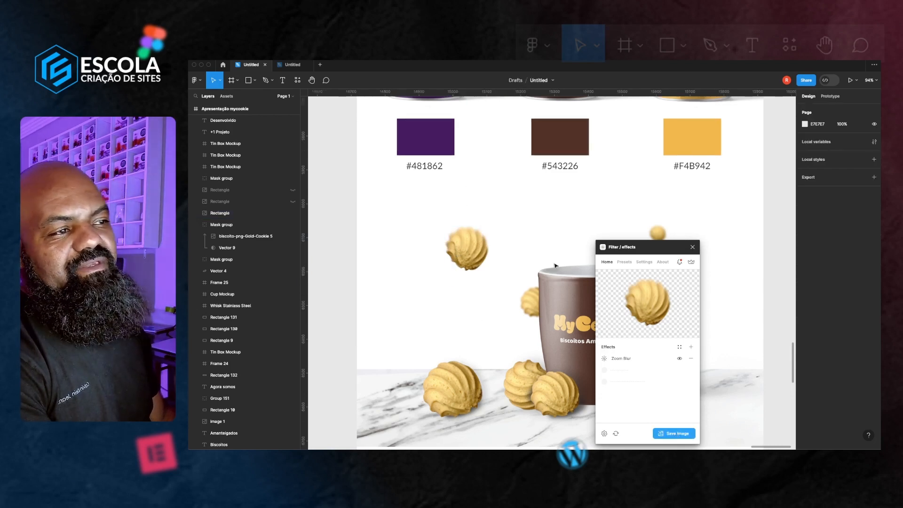
# Hide the layer blur on the cookie behind the mug and save its zoom-blurred version as an image
pyautogui.hscroll(2, 542, 310)
pyautogui.hscroll(2, 541, 311)
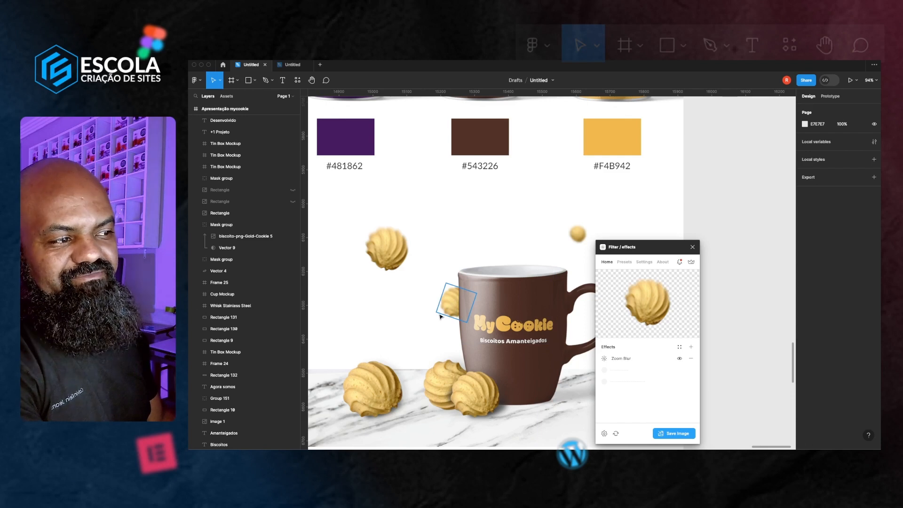
pyautogui.click(452, 309)
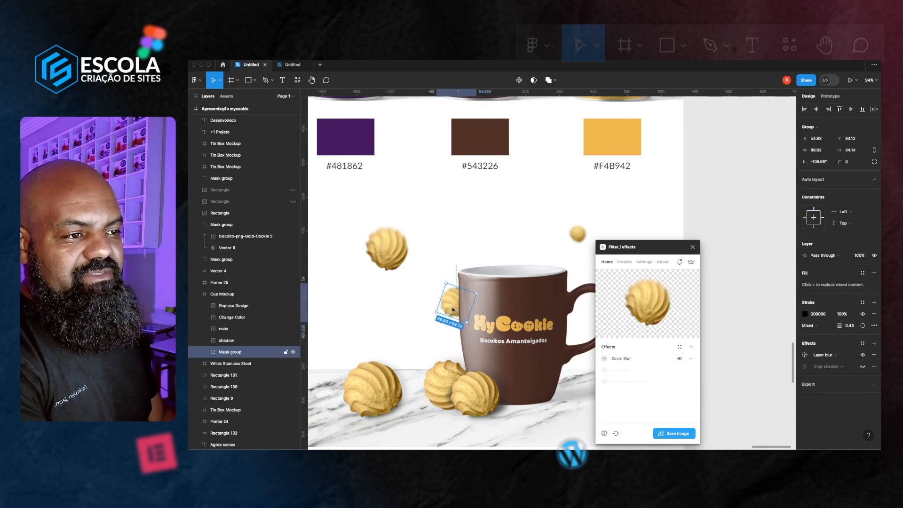
pyautogui.hscroll(2, 453, 309)
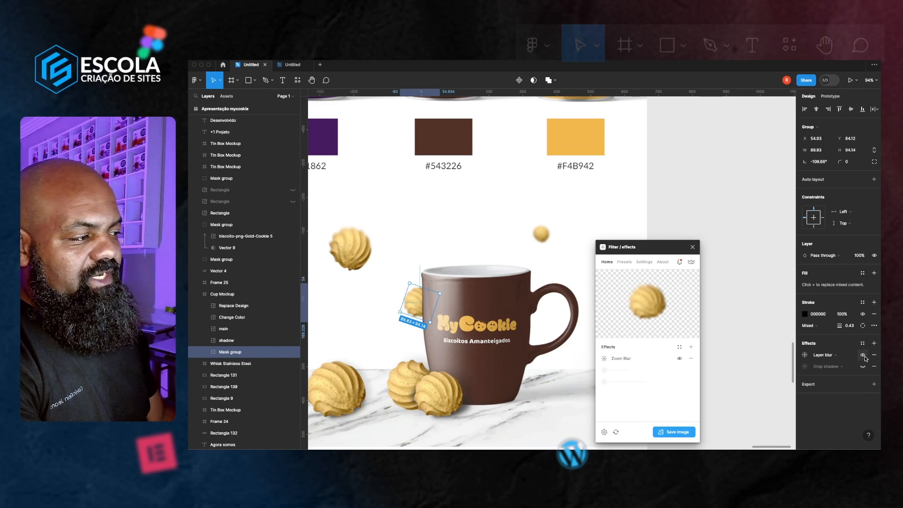
pyautogui.click(863, 355)
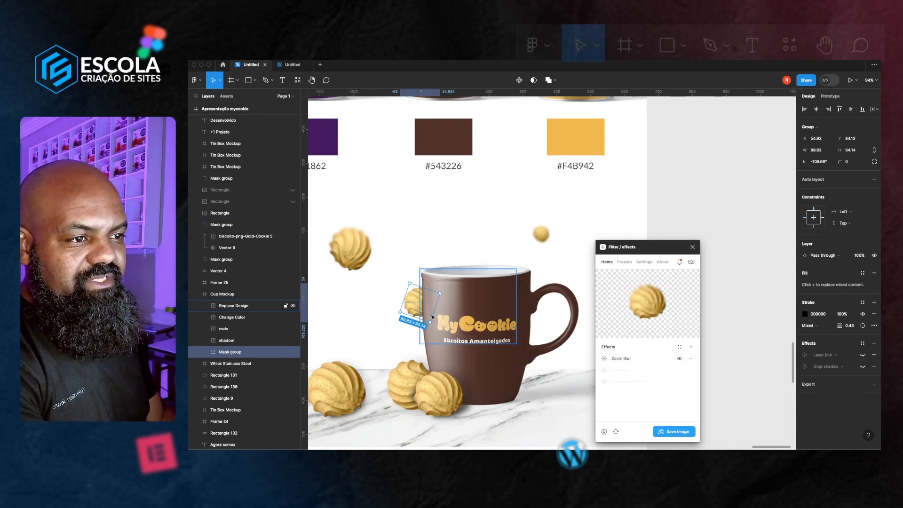
pyautogui.click(685, 433)
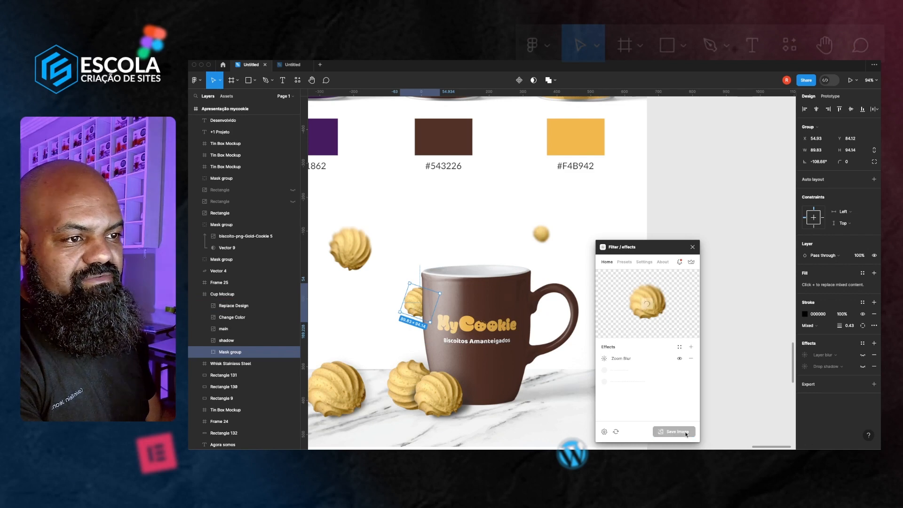
# Hide the layer blur on the small cookie above the mug and save its zoom-blurred version as an image
pyautogui.click(543, 234)
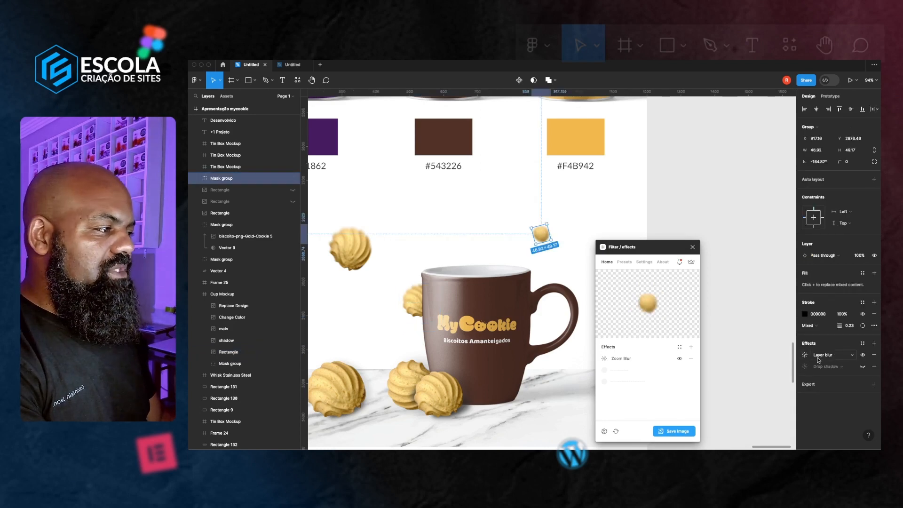
pyautogui.click(862, 355)
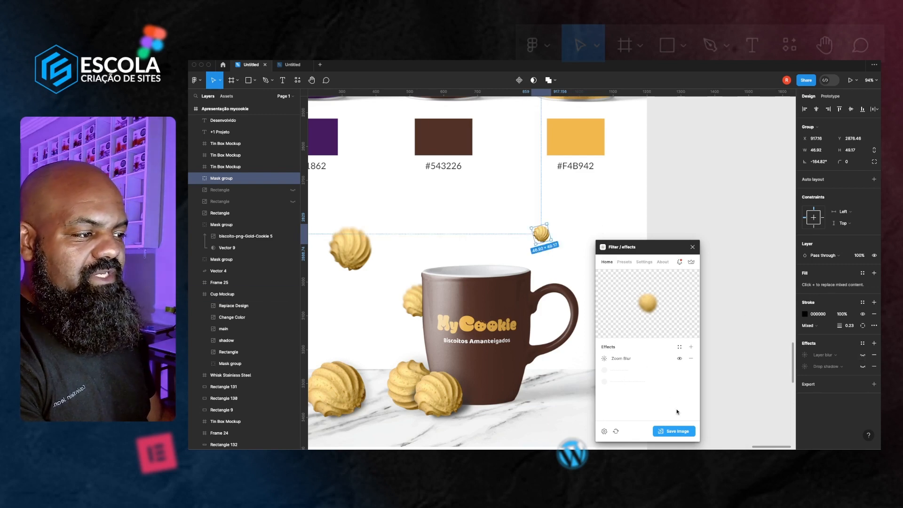
pyautogui.click(568, 254)
pyautogui.click(541, 233)
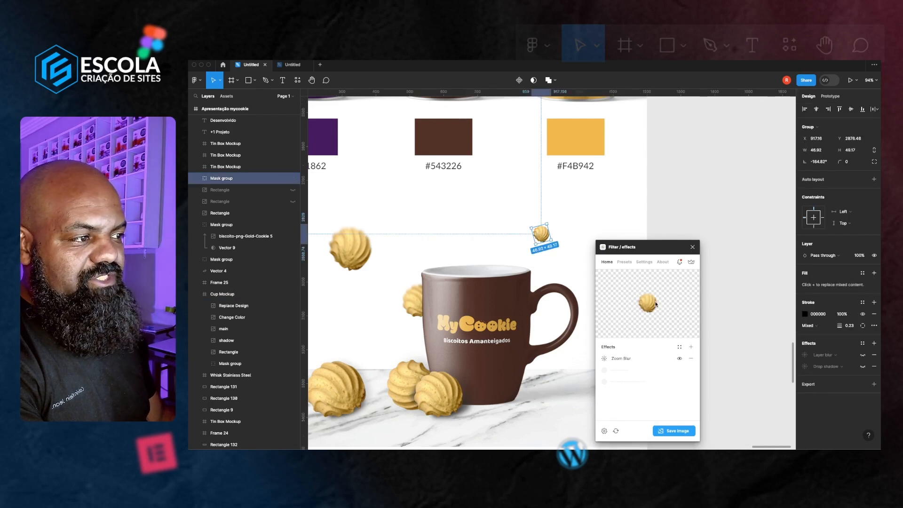
pyautogui.click(677, 431)
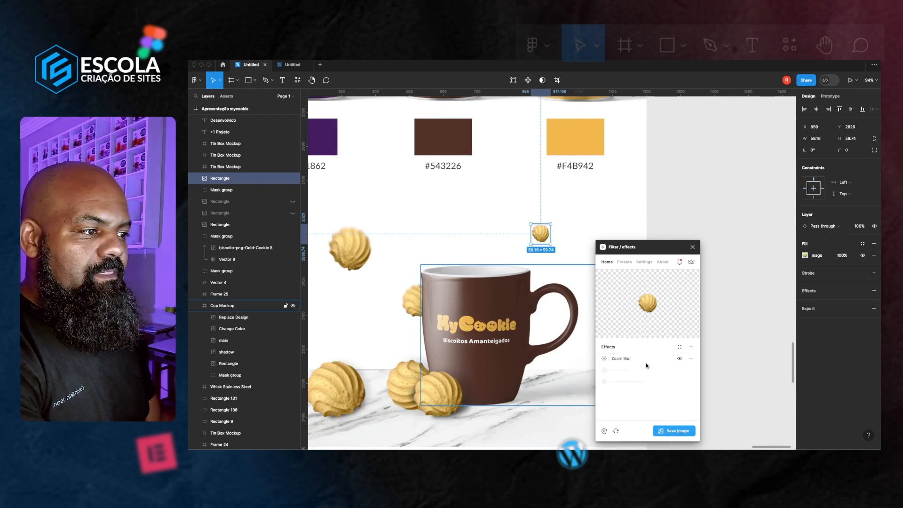
# Re-adjust the Zoom Blur center and strength on the small cookie image and save it as a new image
pyautogui.rightClick(543, 237)
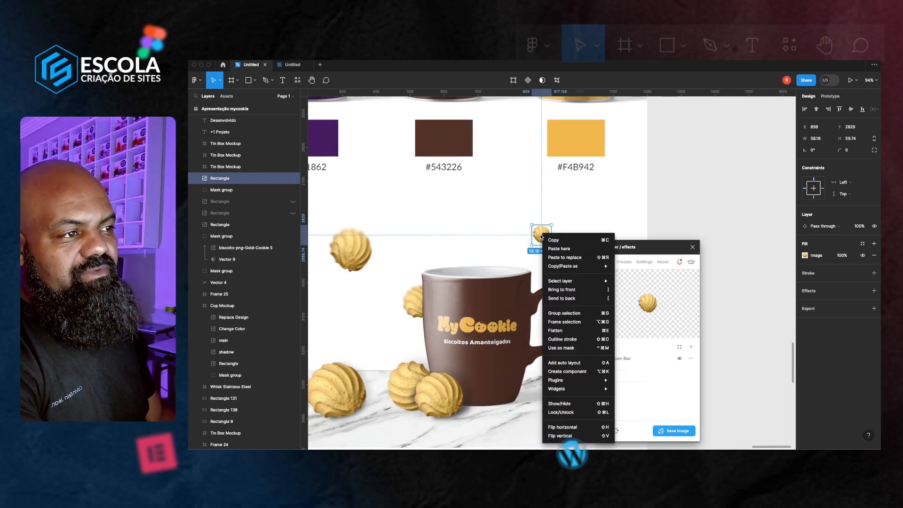
pyautogui.click(502, 237)
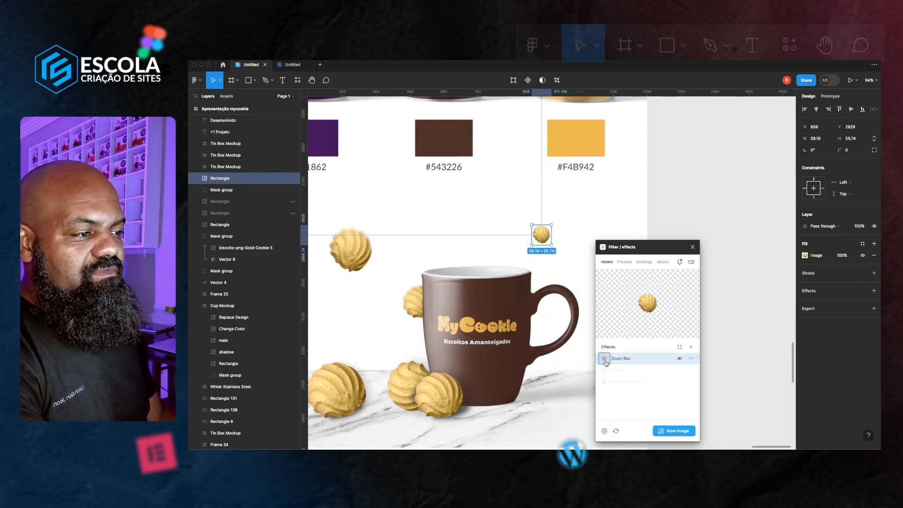
pyautogui.click(606, 361)
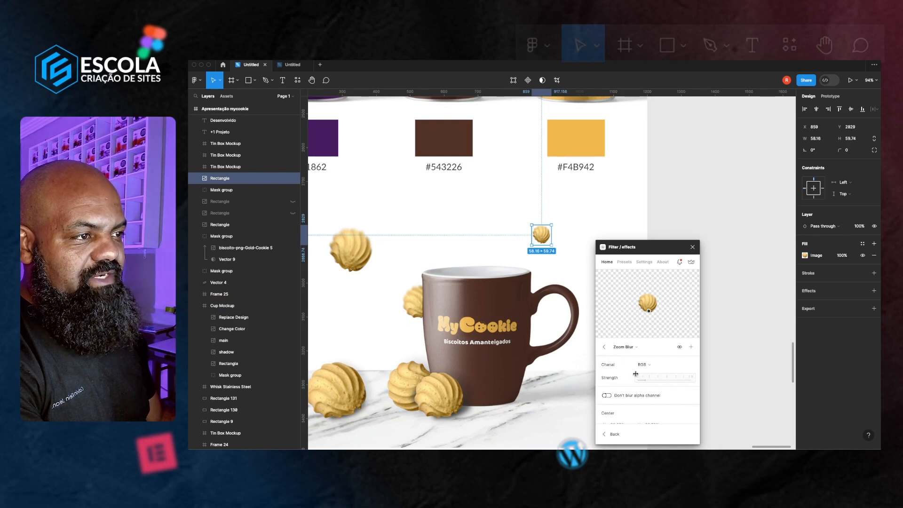
pyautogui.click(648, 305)
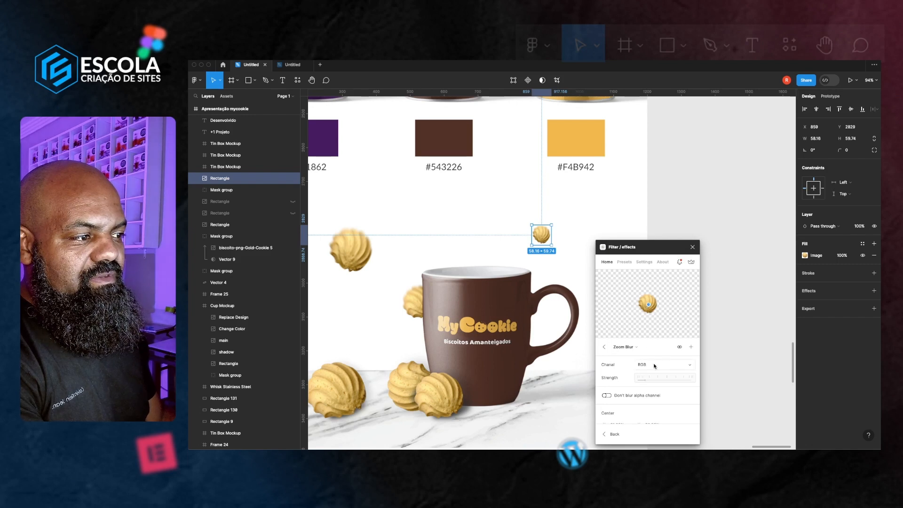
pyautogui.moveTo(644, 378); pyautogui.dragTo(657, 376)
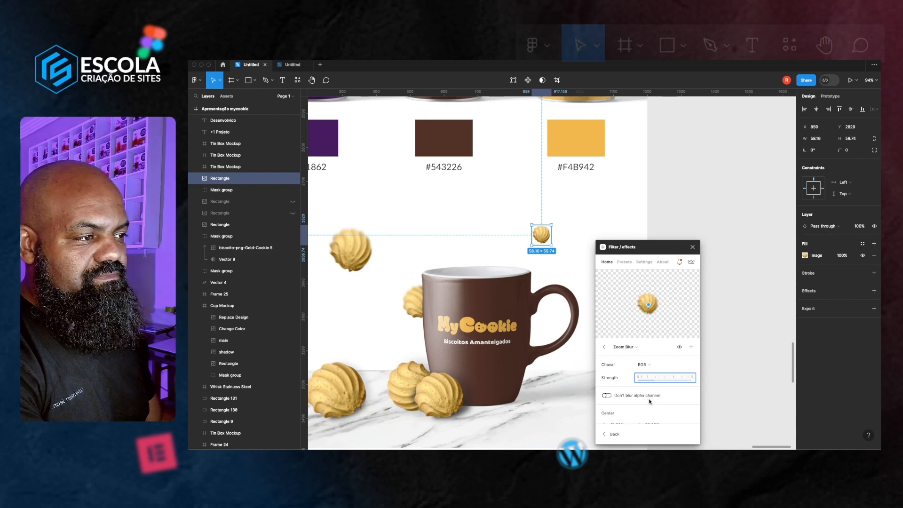
pyautogui.click(603, 348)
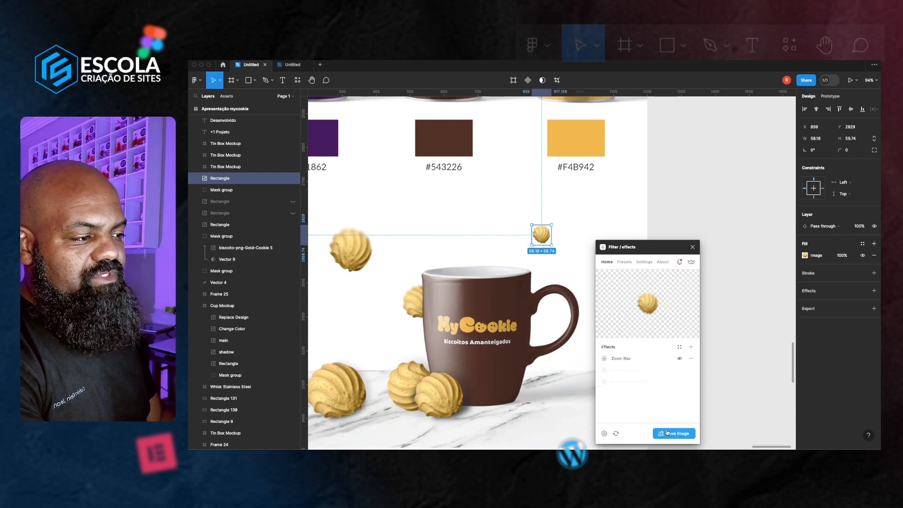
pyautogui.click(667, 433)
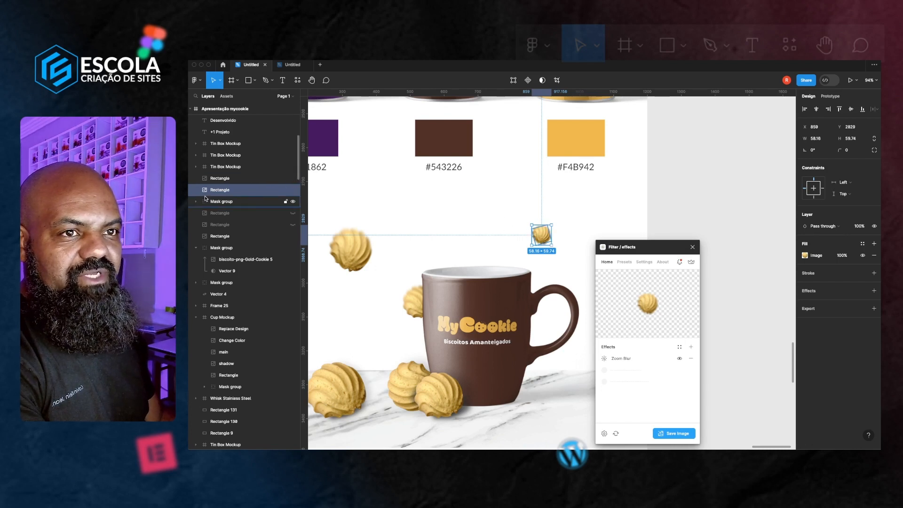
# Undo the last change, delete the duplicate cookie image layer and show the remaining one
pyautogui.press('super+z')
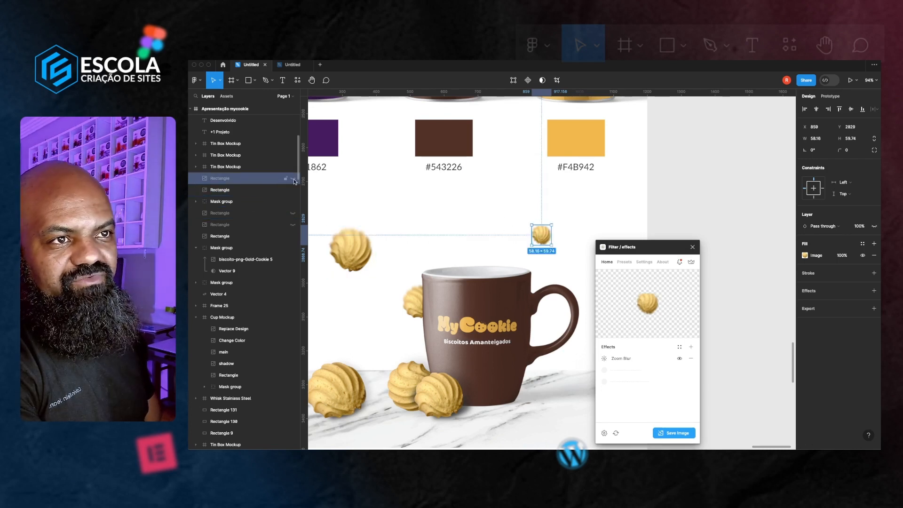
pyautogui.click(293, 190)
pyautogui.click(293, 178)
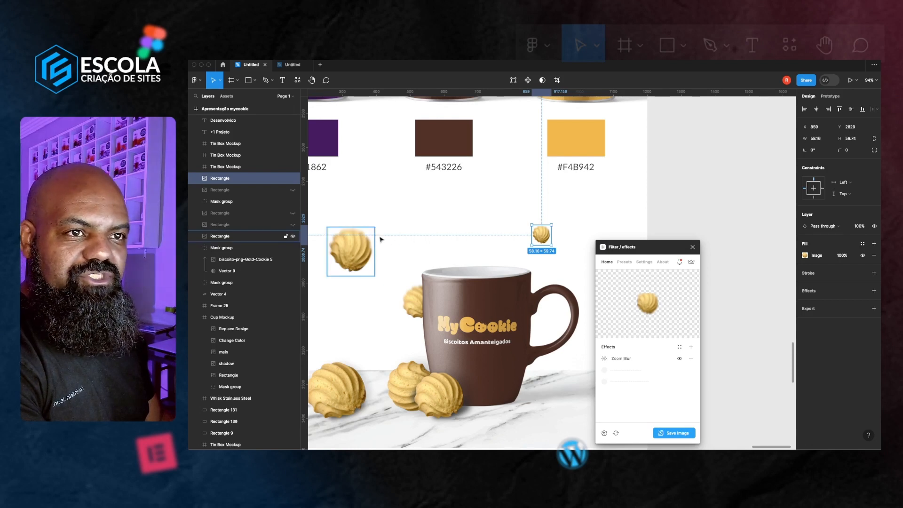
pyautogui.click(293, 179)
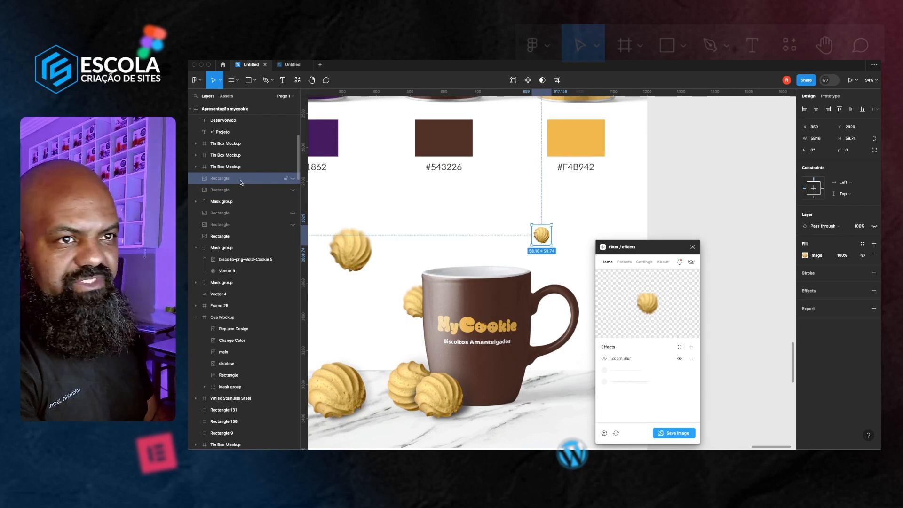
pyautogui.press('Delete')
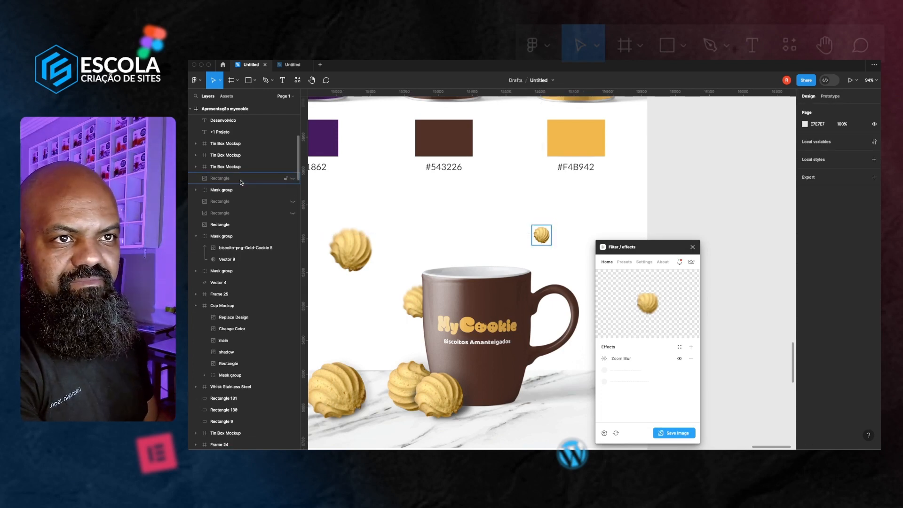
pyautogui.click(293, 178)
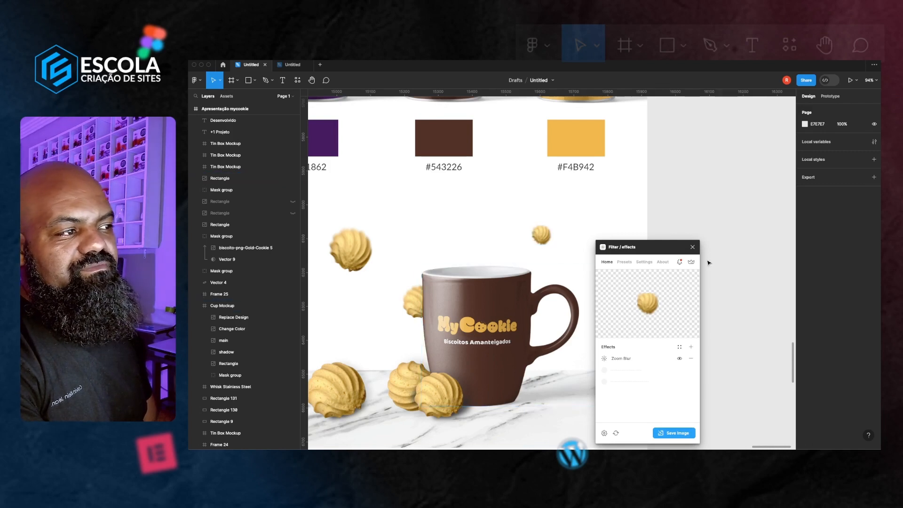
# Move a floating cookie from the original frame into the duplicated presentation beside the mug
pyautogui.scroll(-5, 637, 238)
pyautogui.click(631, 138)
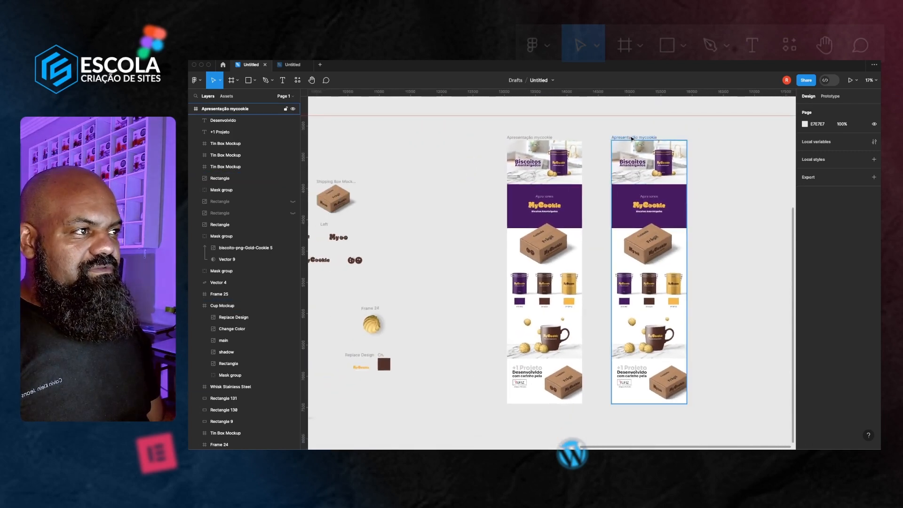
pyautogui.scroll(8, 564, 329)
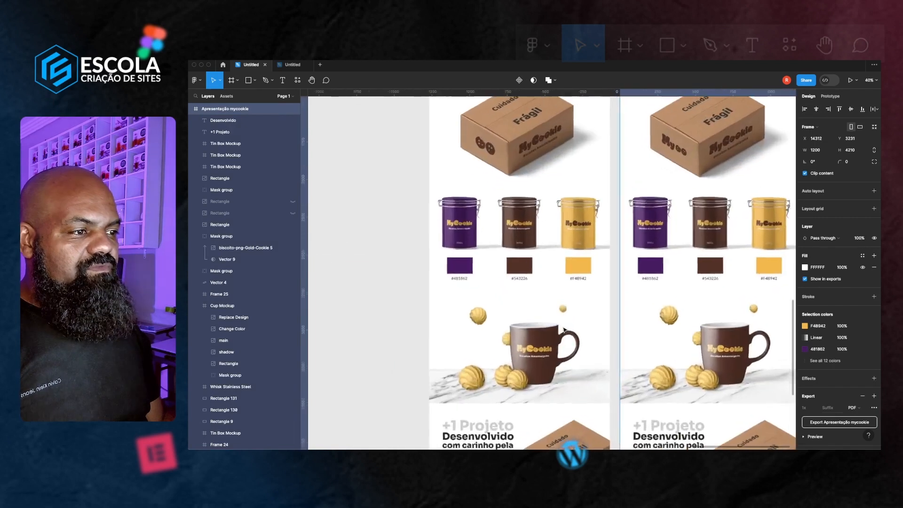
pyautogui.hscroll(3, 564, 329)
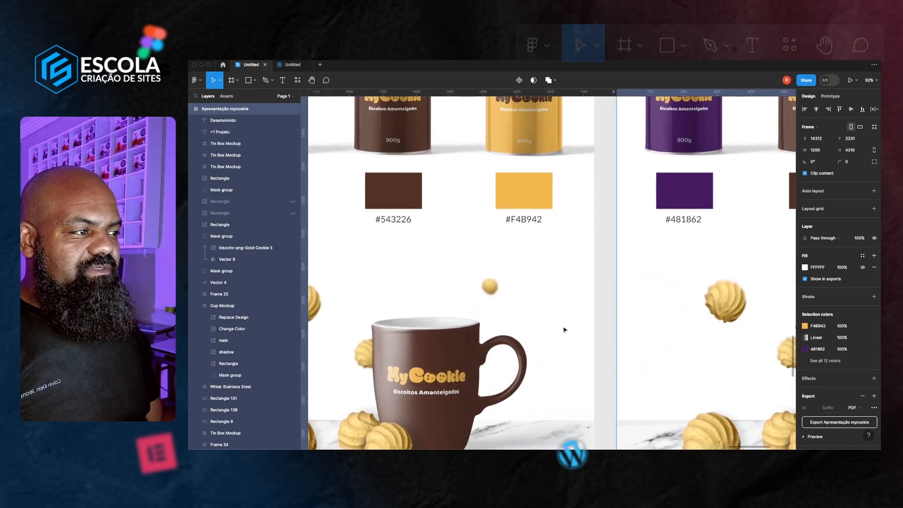
pyautogui.hscroll(-2, 522, 329)
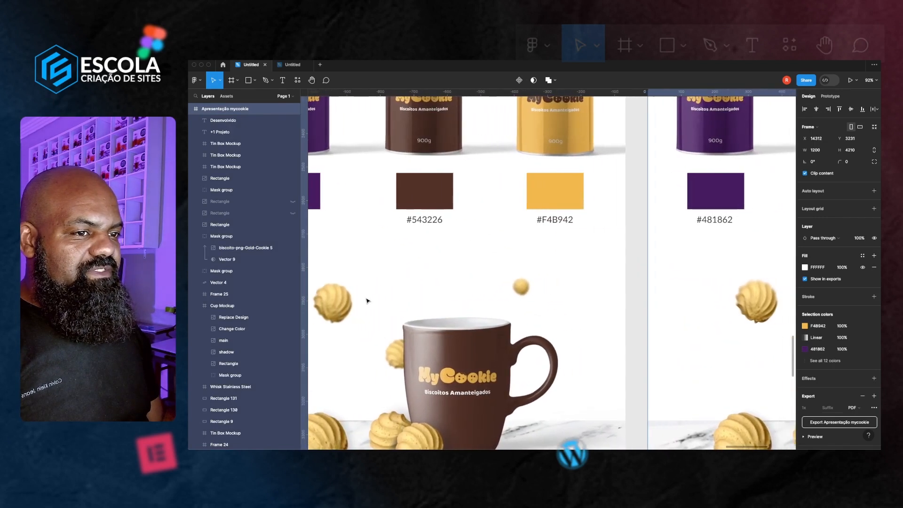
pyautogui.click(347, 304)
pyautogui.moveTo(334, 307); pyautogui.dragTo(590, 351)
# Inspect the moved cookie's placement next to the mug in the duplicated presentation
pyautogui.hscroll(5, 603, 303)
pyautogui.hscroll(3, 644, 354)
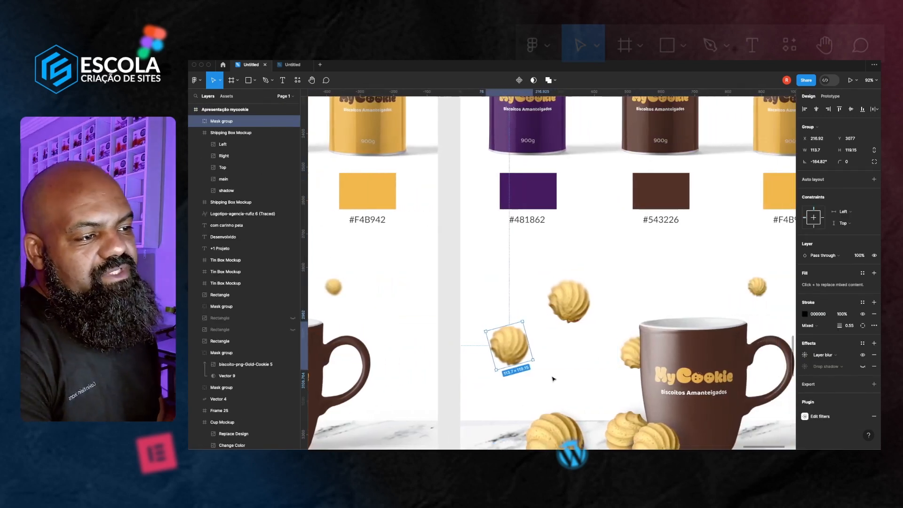
pyautogui.click(464, 359)
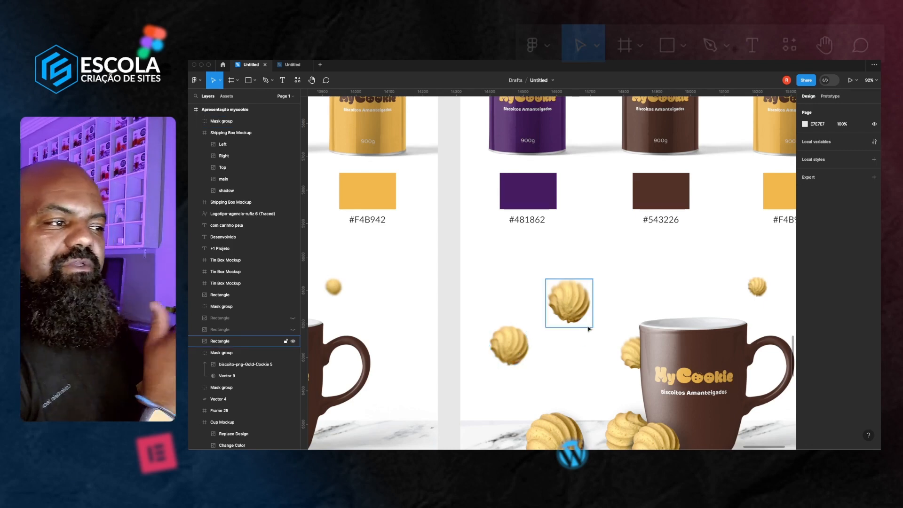
pyautogui.click(512, 361)
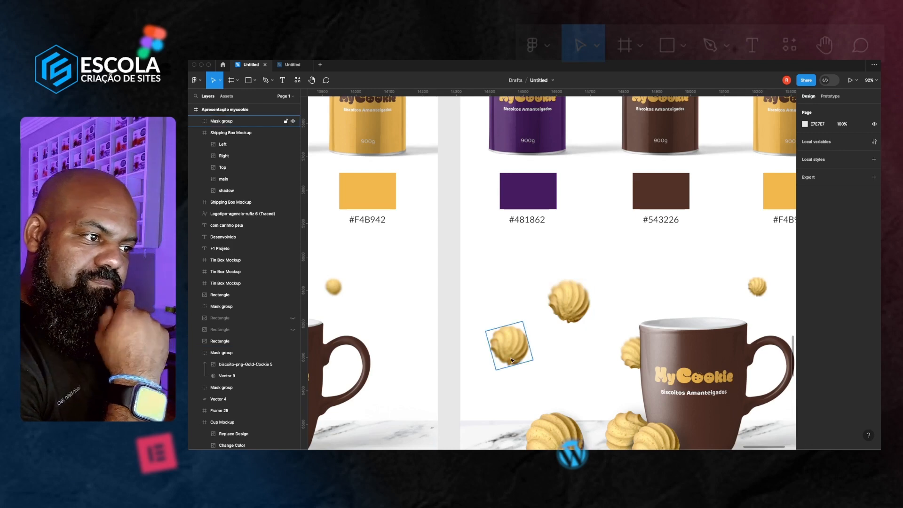
pyautogui.click(510, 367)
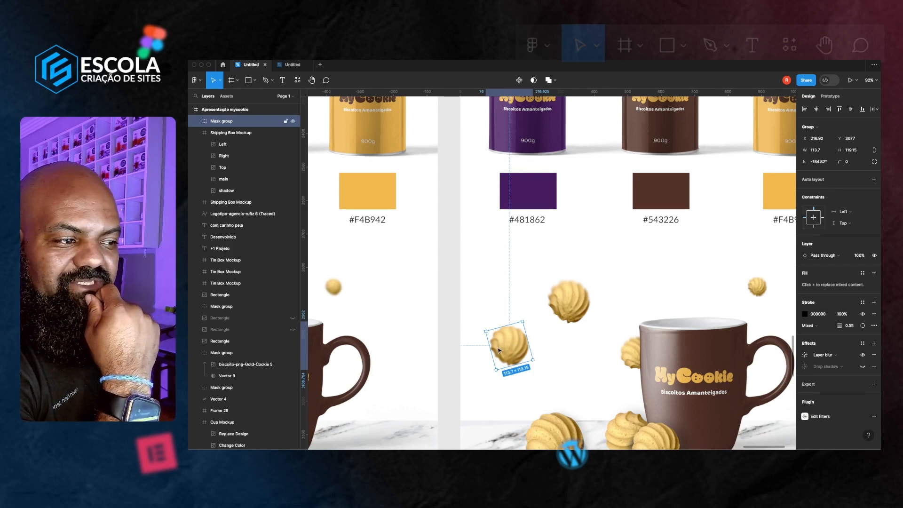
pyautogui.scroll(-1, 500, 350)
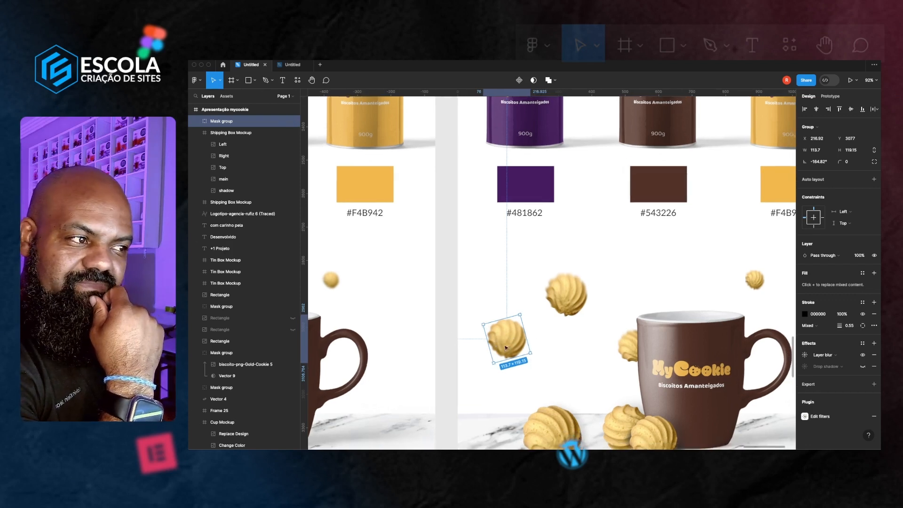
pyautogui.scroll(5, 574, 305)
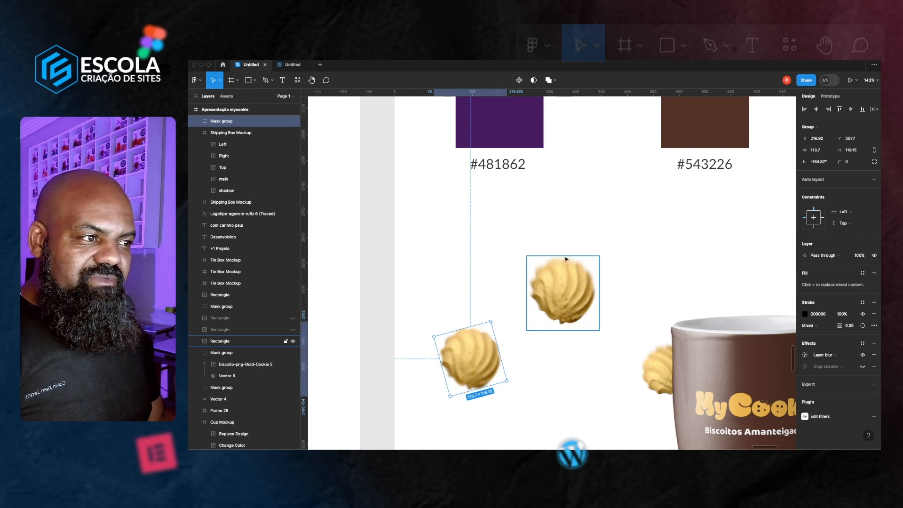
pyautogui.scroll(-8, 612, 368)
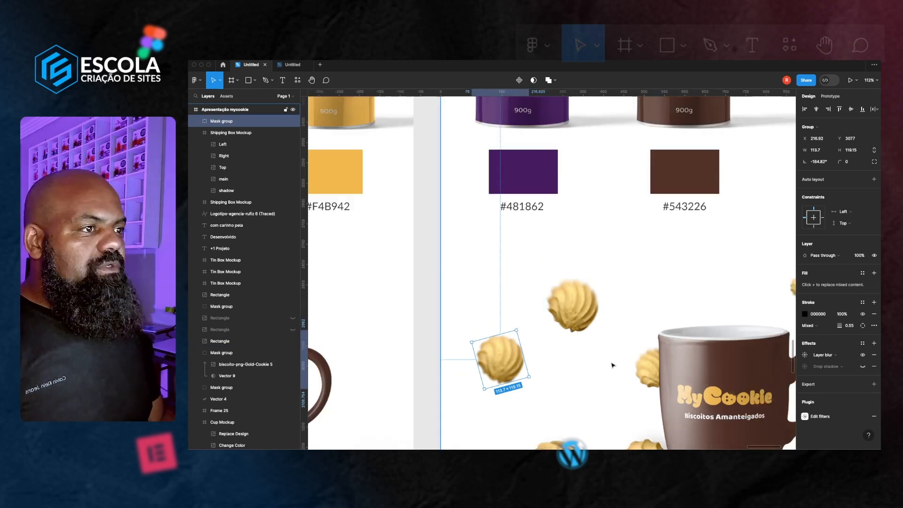
pyautogui.scroll(1, 651, 206)
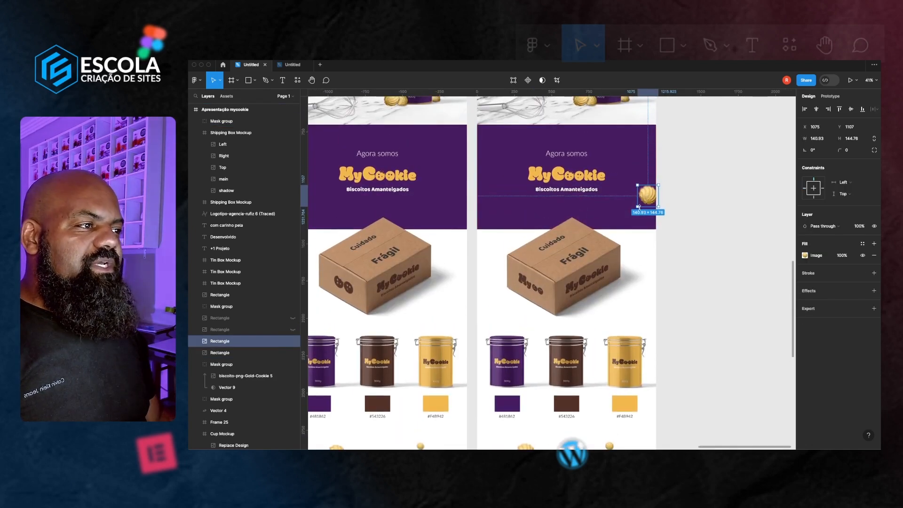
# Scale up the cookie image at the right edge of the purple 'Agora somos' banner with the Scale tool
pyautogui.press('k')
pyautogui.moveTo(637, 206); pyautogui.dragTo(640, 228)
pyautogui.scroll(4, 642, 229)
pyautogui.click(705, 248)
pyautogui.scroll(-2, 704, 249)
pyautogui.scroll(4, 606, 294)
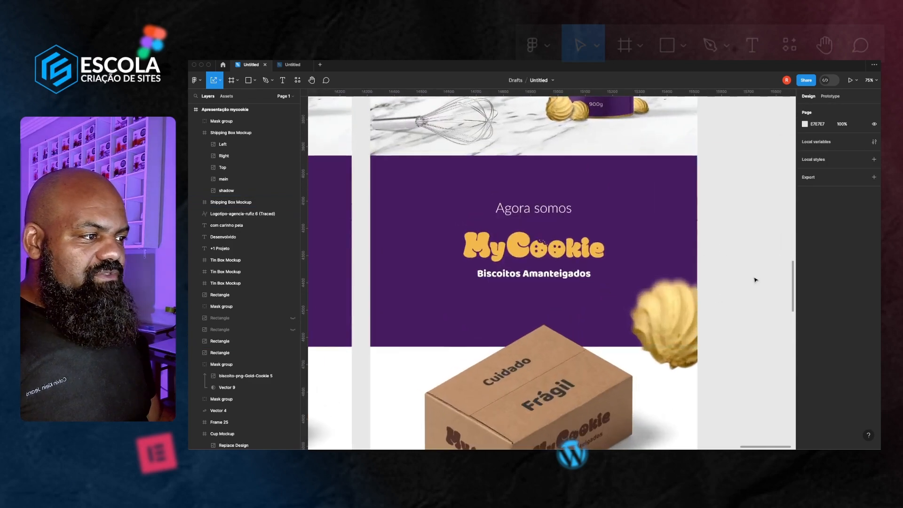
pyautogui.scroll(-3, 754, 280)
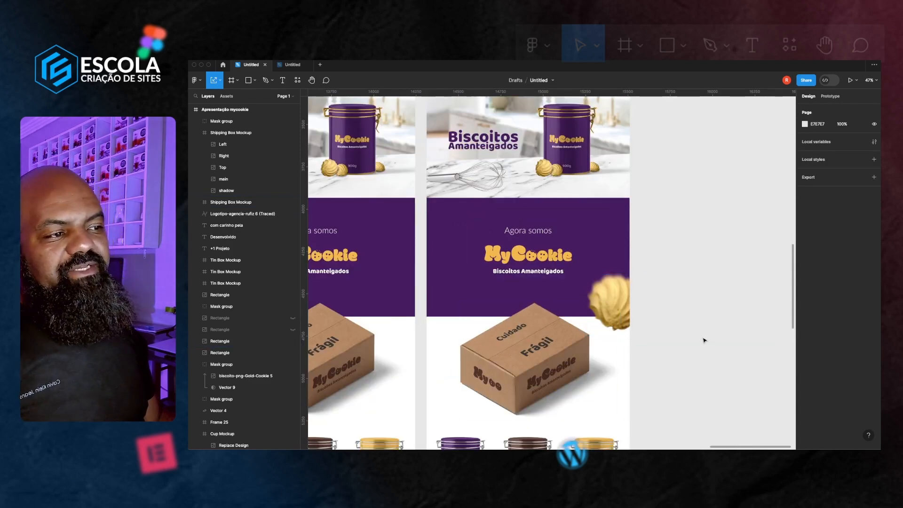
# Compare the original and duplicated presentations side by side, reviewing the banner, shipping box, tins and mug sections
pyautogui.scroll(-5, 704, 340)
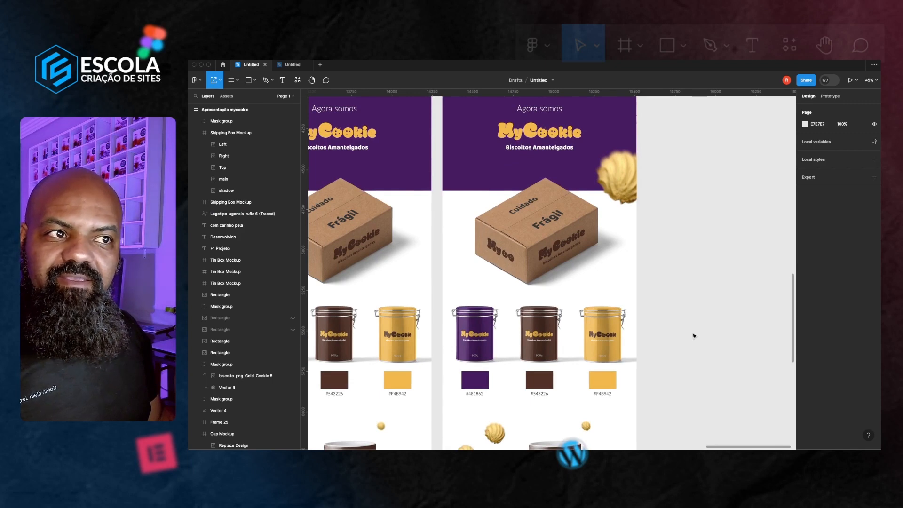
pyautogui.hscroll(-5, 536, 293)
pyautogui.scroll(1, 536, 294)
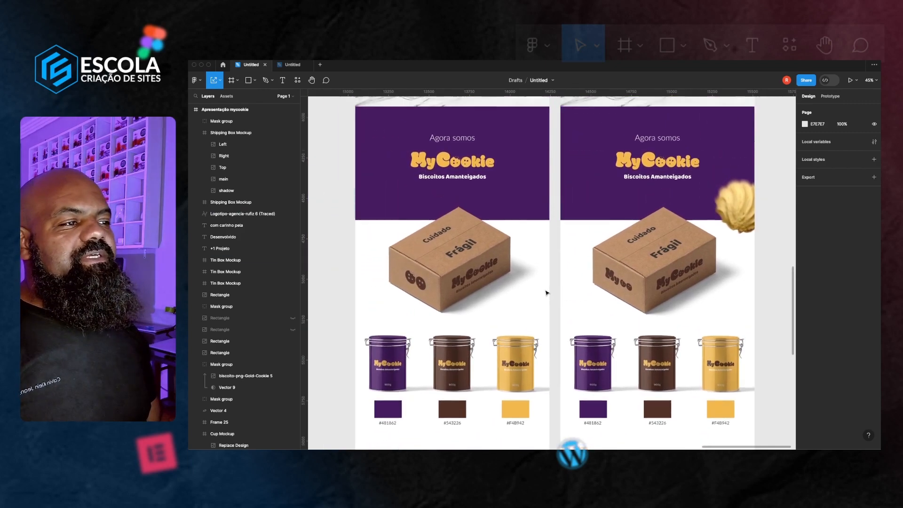
pyautogui.scroll(5, 545, 293)
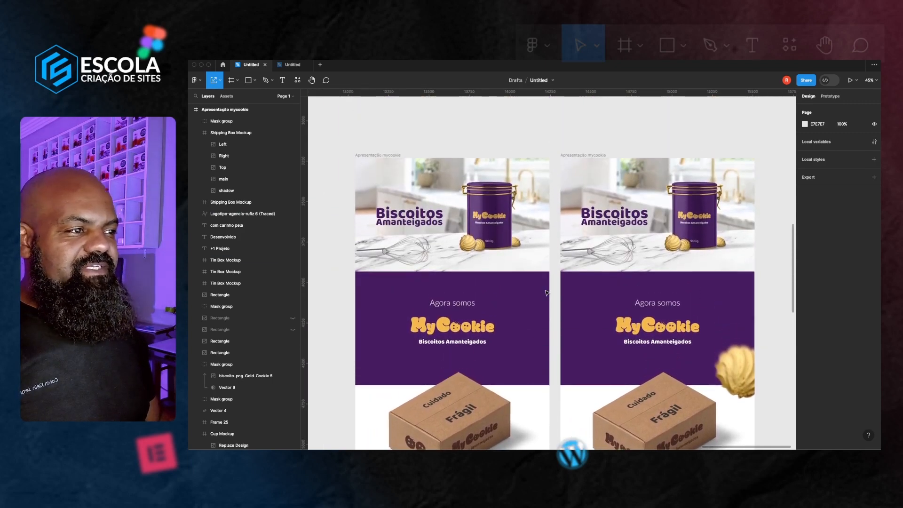
pyautogui.scroll(-3, 545, 293)
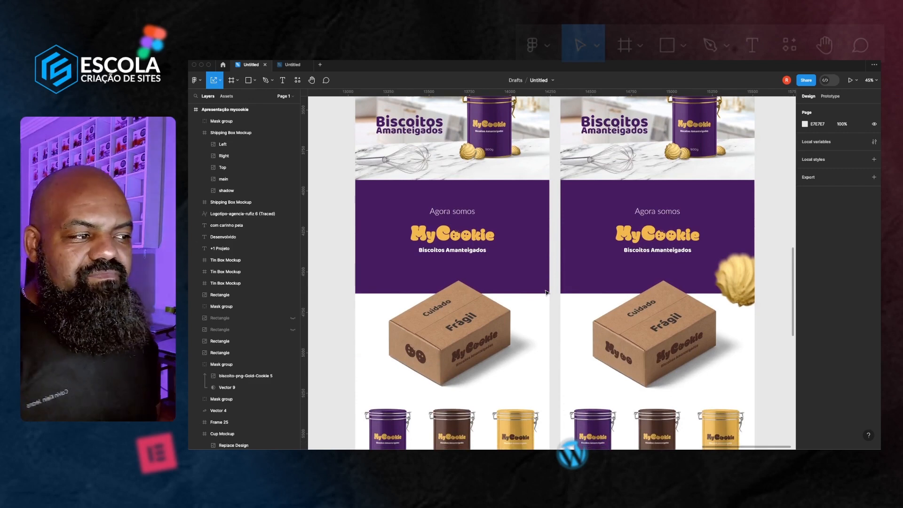
pyautogui.scroll(5, 560, 317)
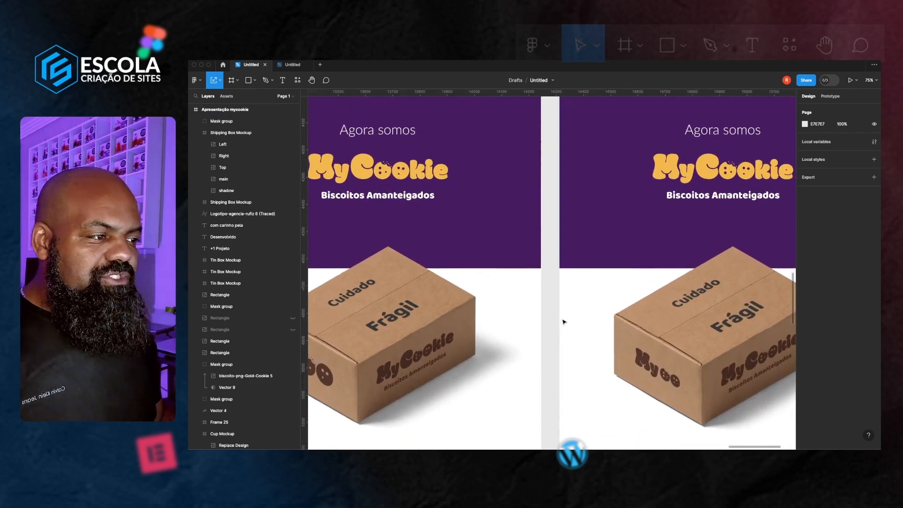
pyautogui.scroll(-2, 564, 322)
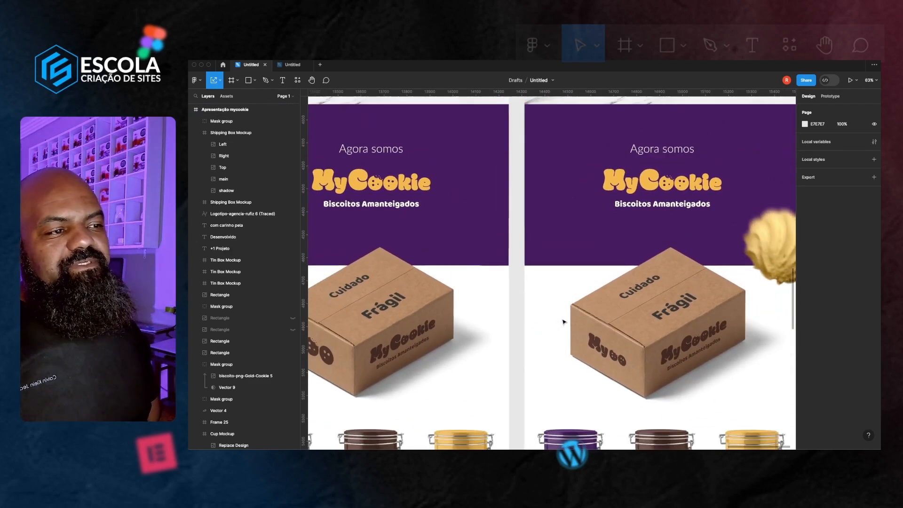
pyautogui.hscroll(-3, 564, 321)
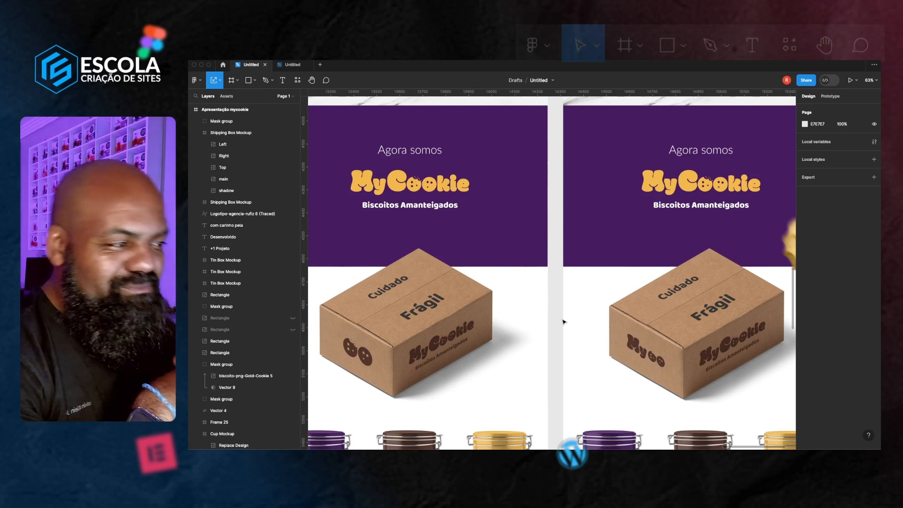
pyautogui.scroll(-5, 564, 322)
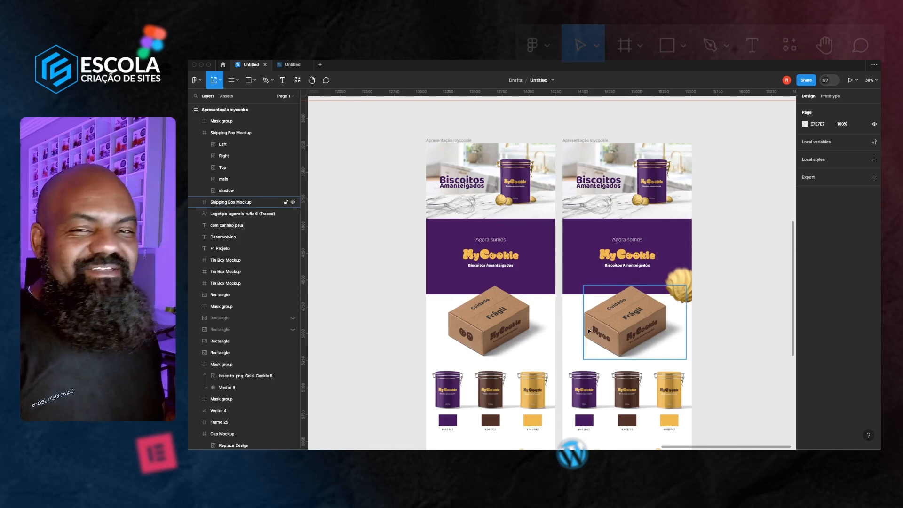
pyautogui.scroll(1, 725, 339)
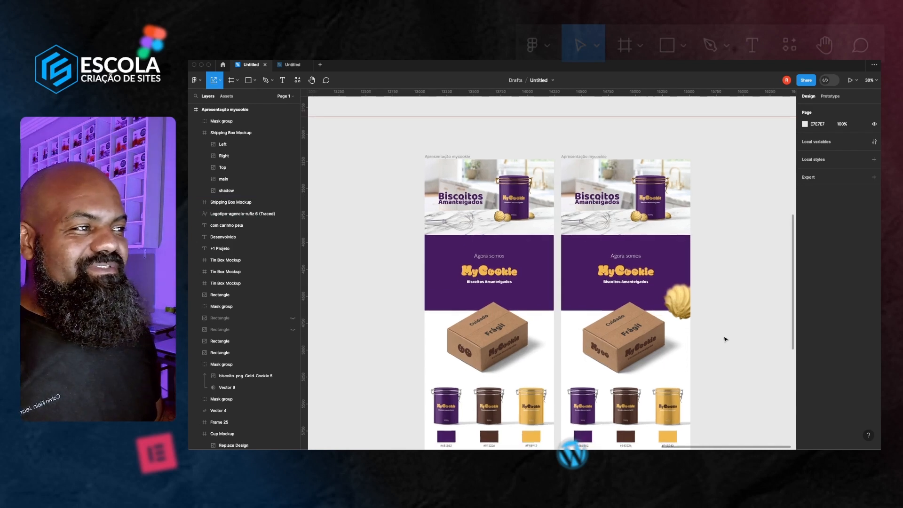
pyautogui.scroll(-1, 725, 339)
pyautogui.scroll(1, 725, 339)
pyautogui.scroll(-1, 725, 339)
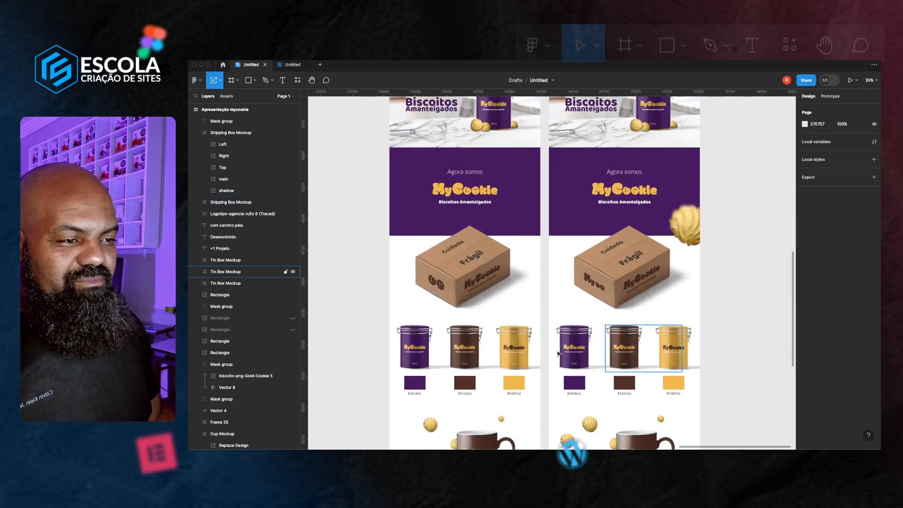
pyautogui.scroll(-1, 549, 353)
pyautogui.scroll(-5, 548, 354)
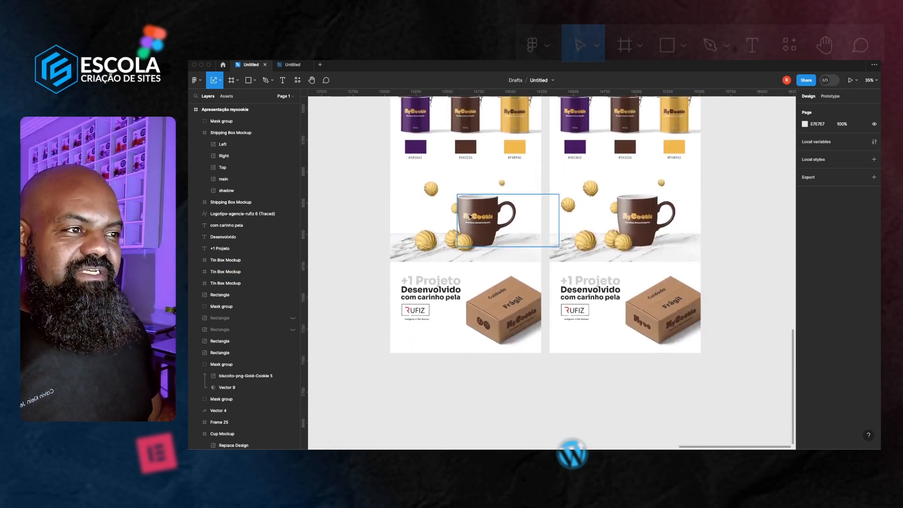
pyautogui.scroll(6, 482, 237)
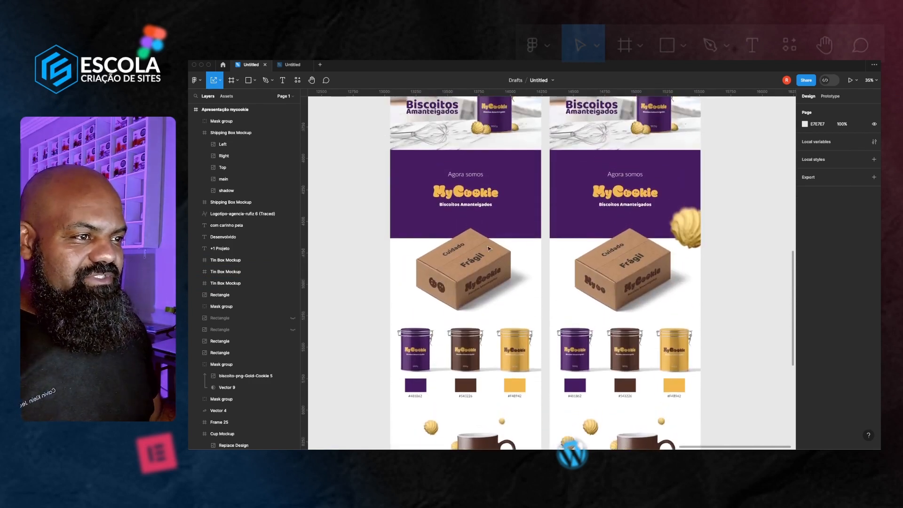
pyautogui.scroll(2, 488, 269)
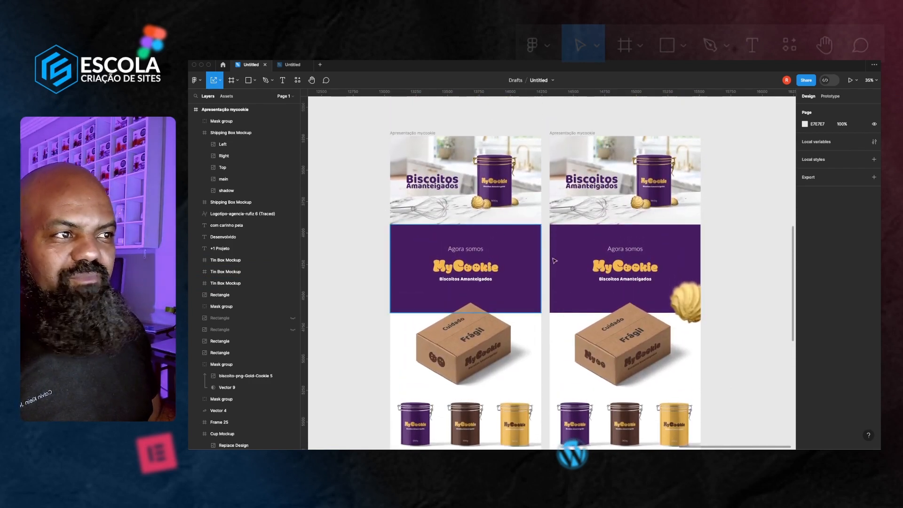